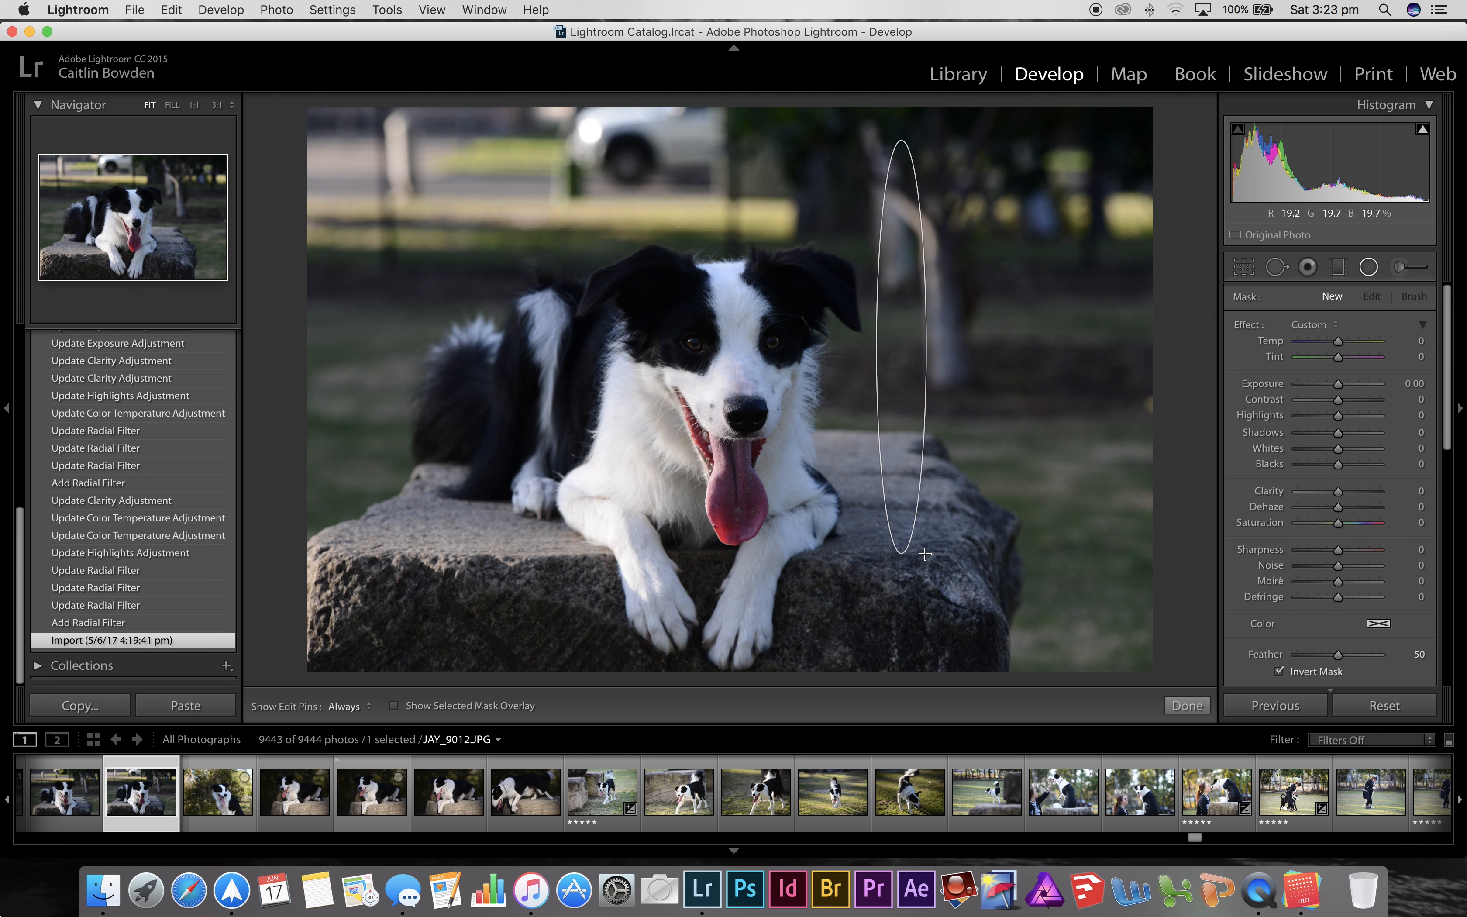
left_click_drag(925, 553, 1078, 400)
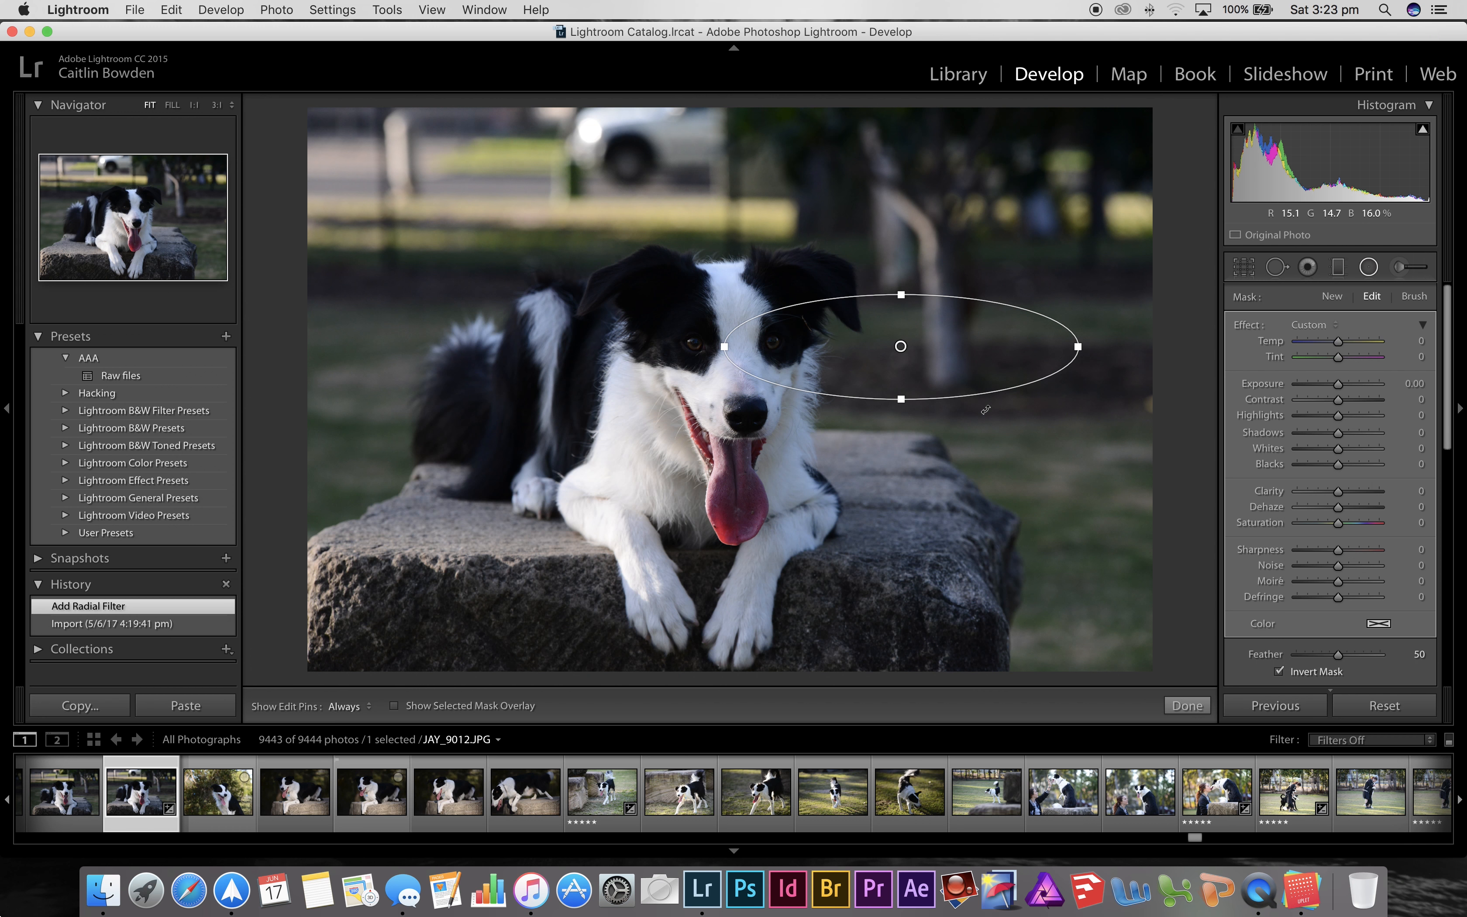
left_click_drag(985, 410, 927, 473)
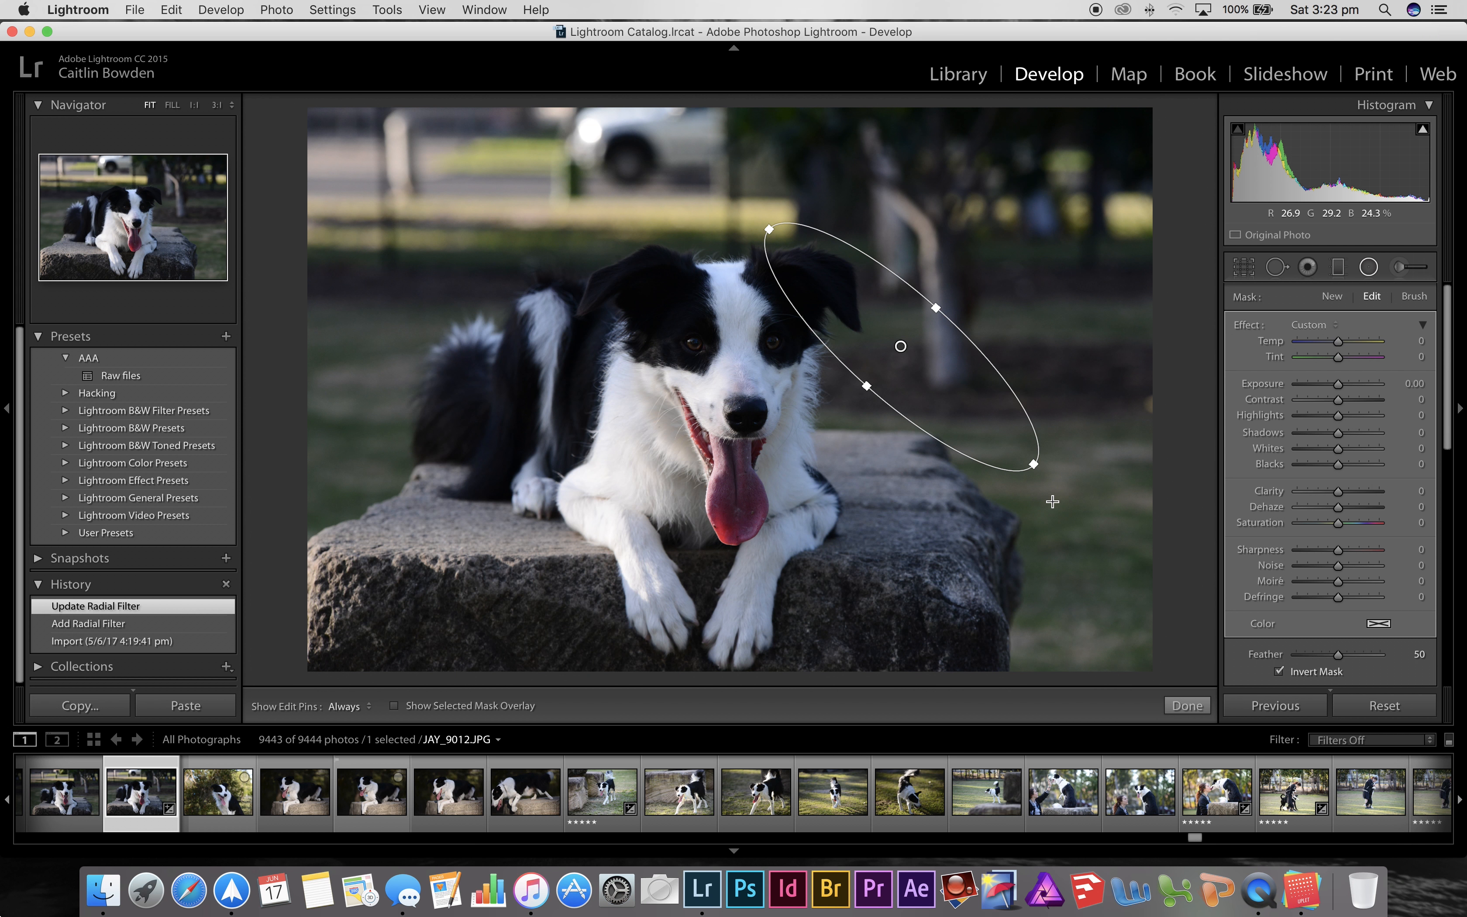
key("BackSpace")
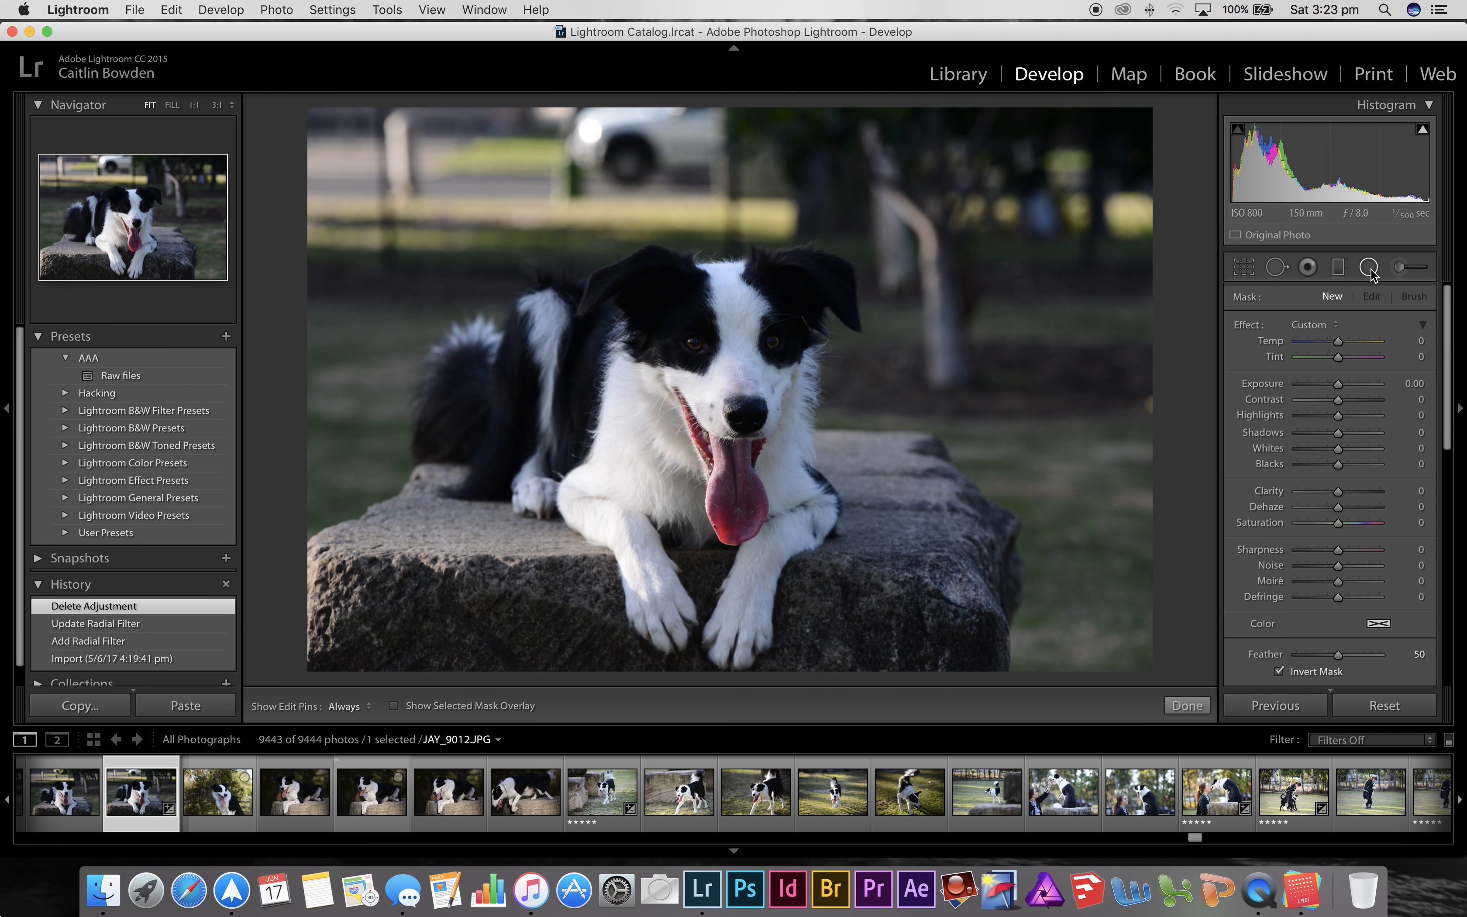
Step: Add a separate radial filter around each of the dog's eyes at 2:1 zoom, fitting each ellipse closely to the iris
key("shift+m")
left_click(702, 358)
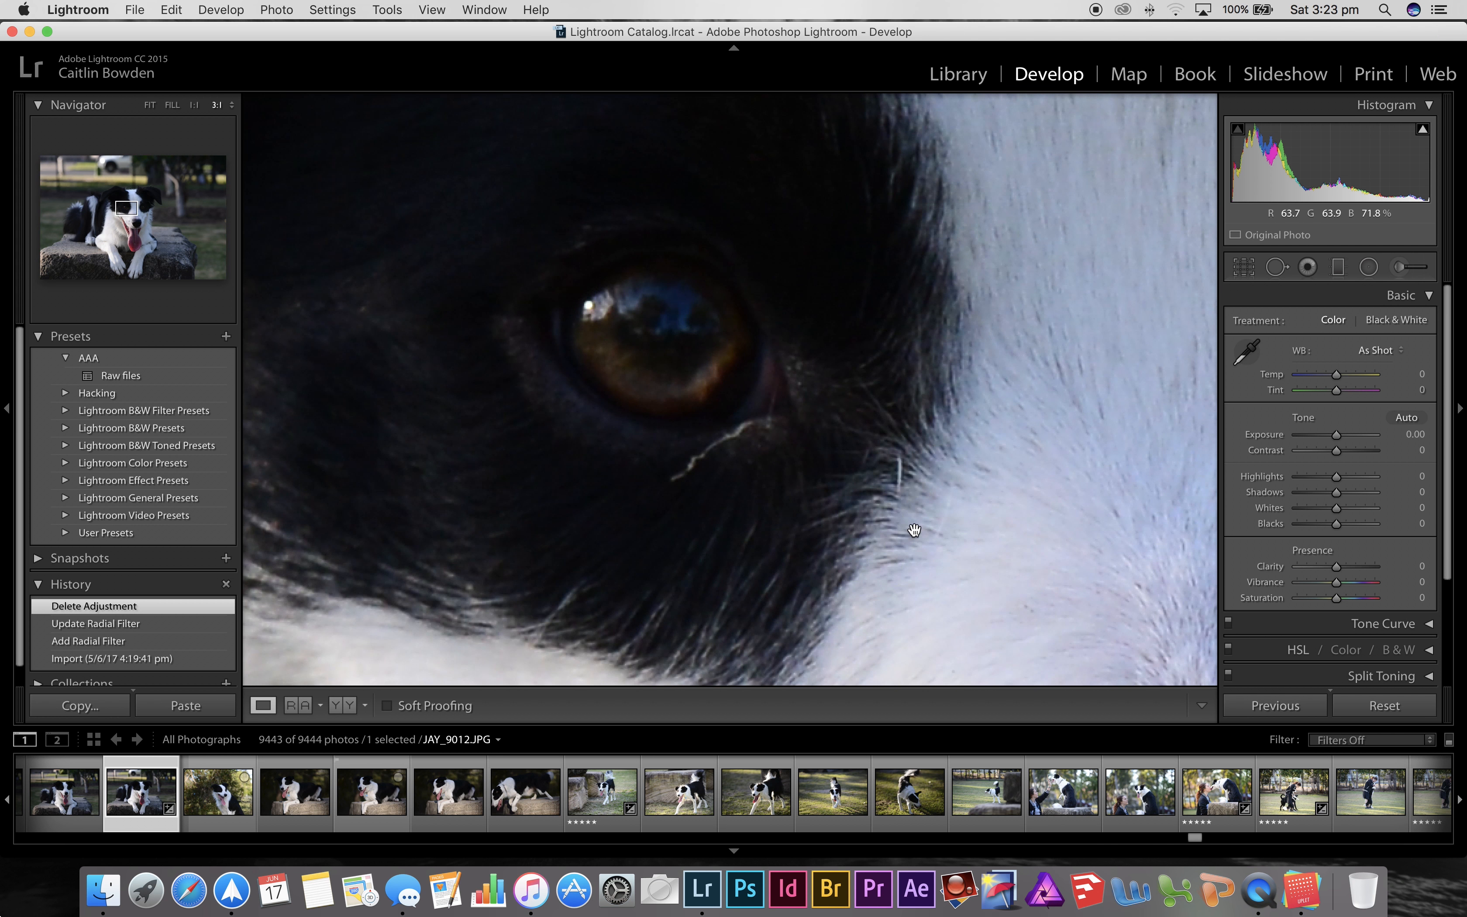
left_click_drag(1005, 557, 690, 621)
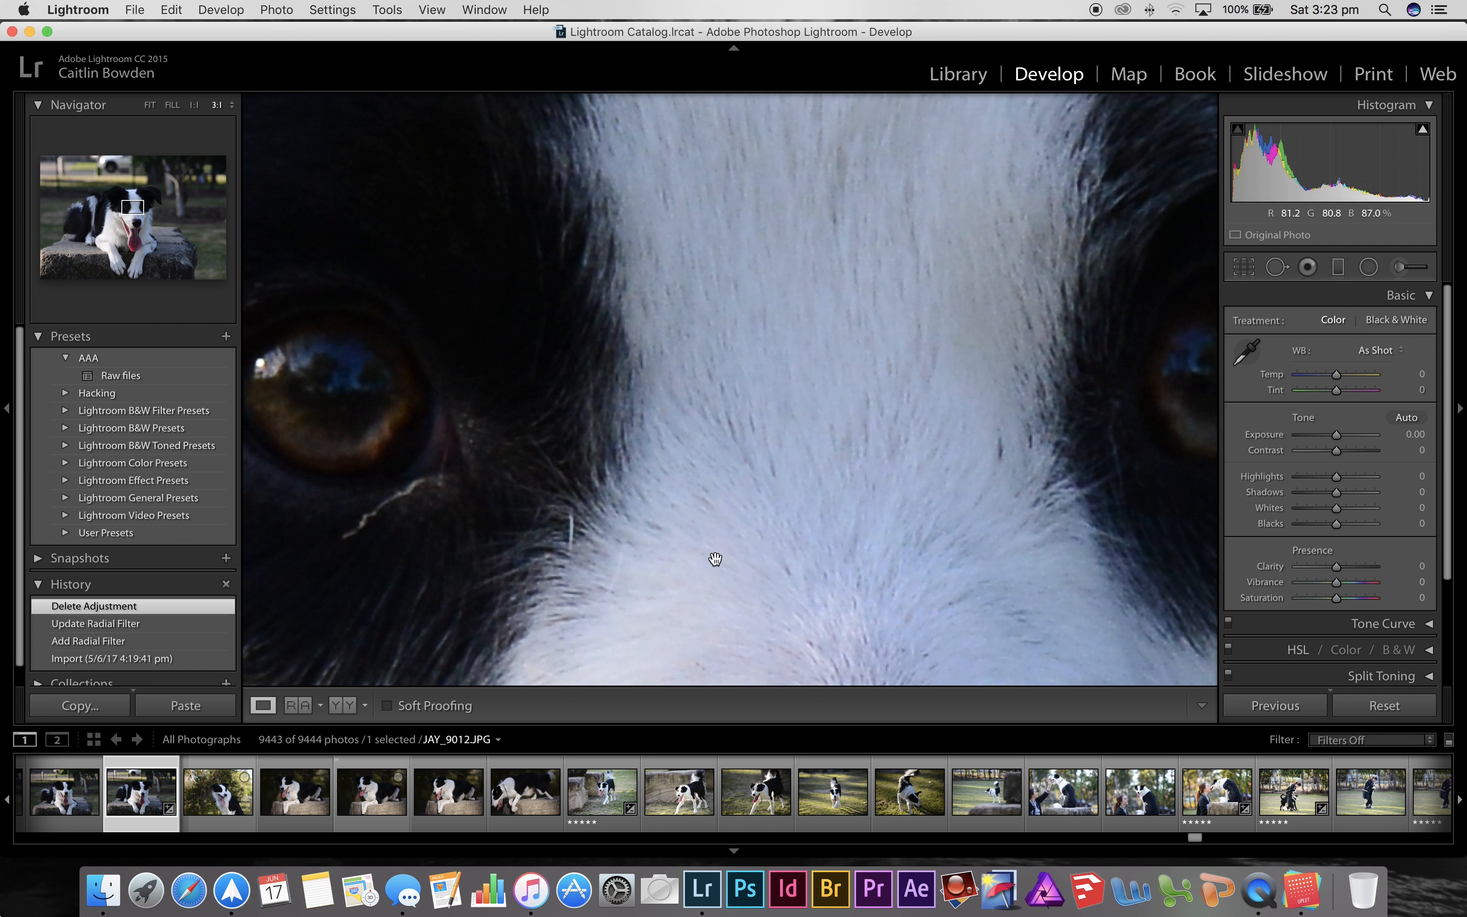
left_click(233, 108)
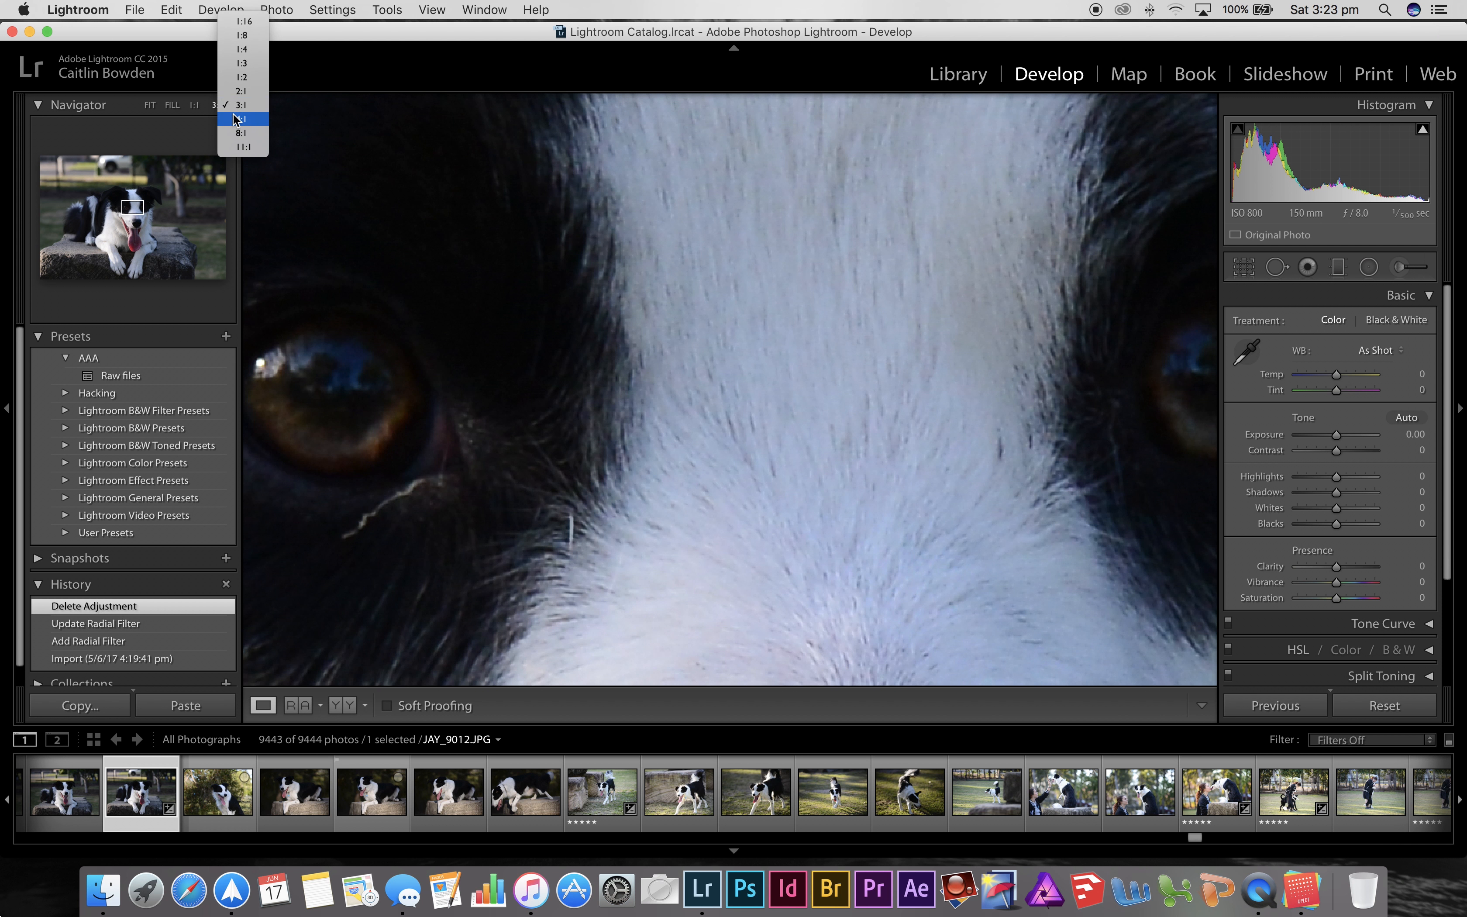
left_click(241, 92)
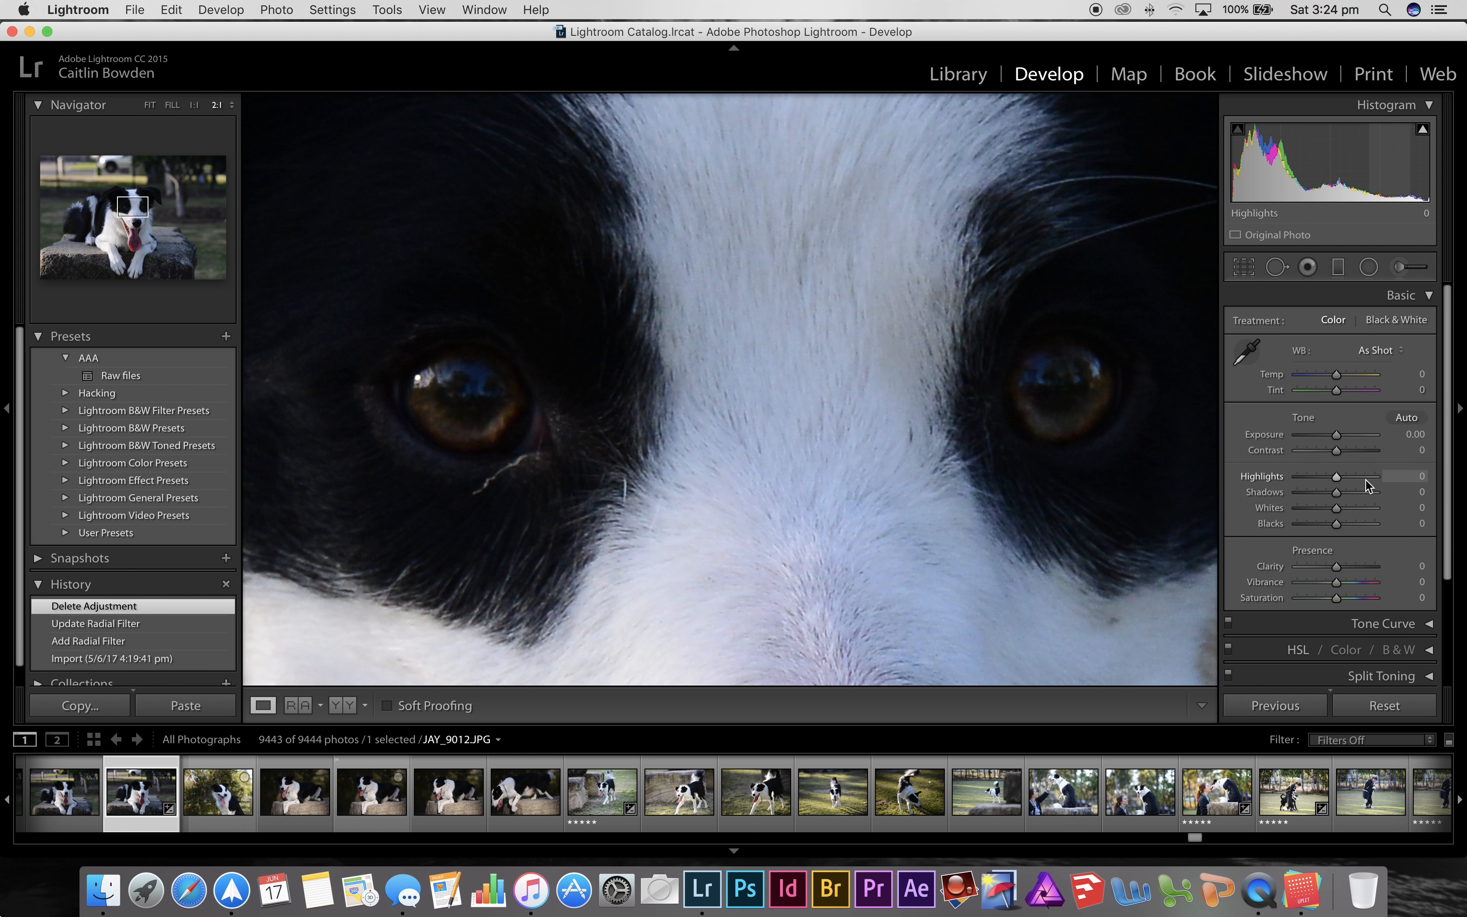
left_click(1369, 266)
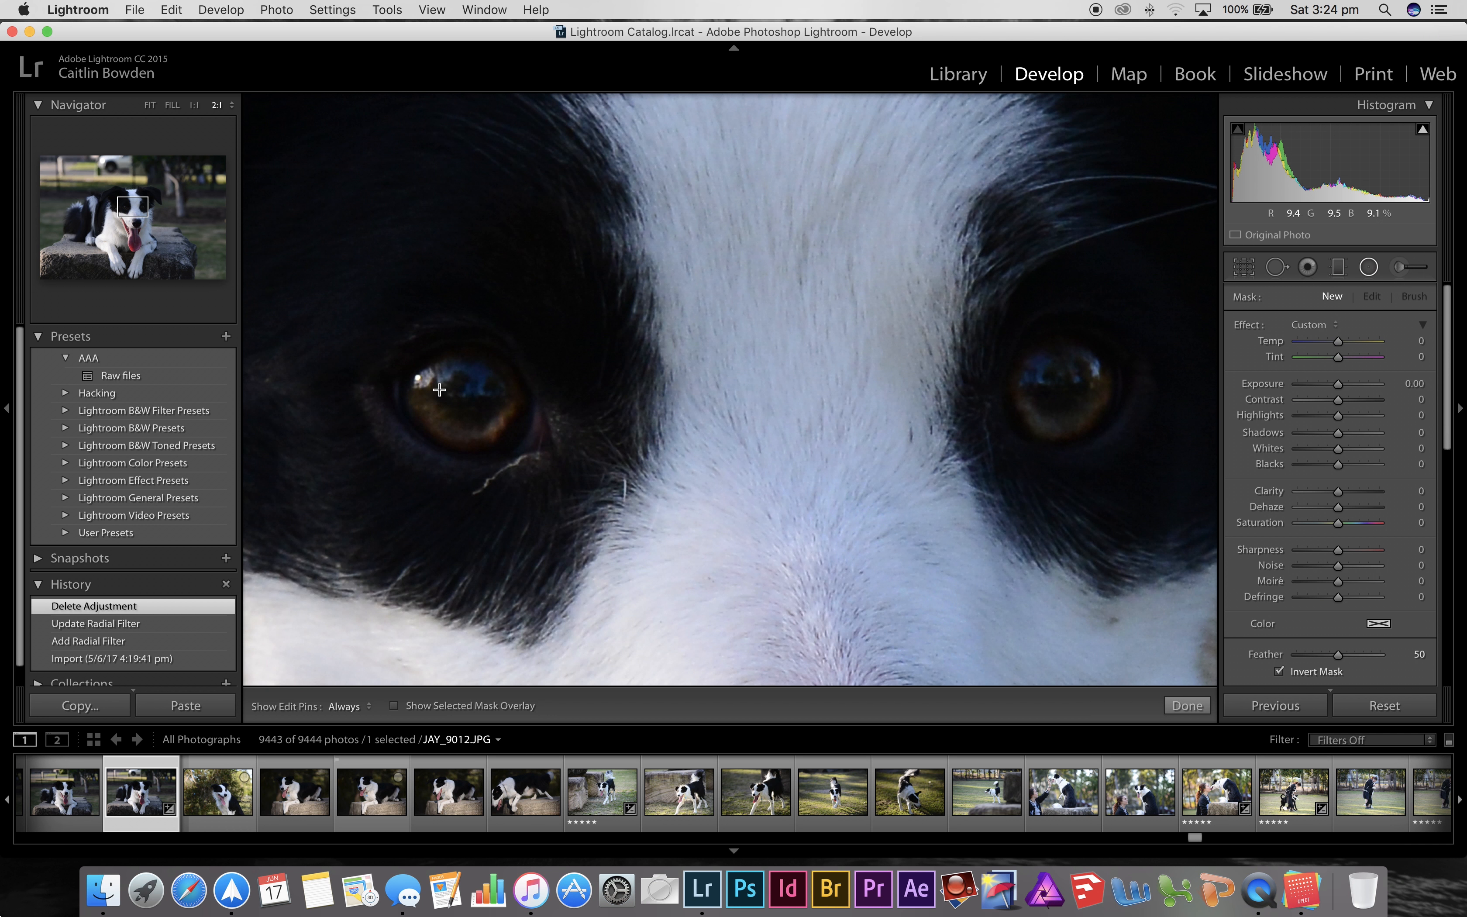
left_click_drag(437, 389, 490, 421)
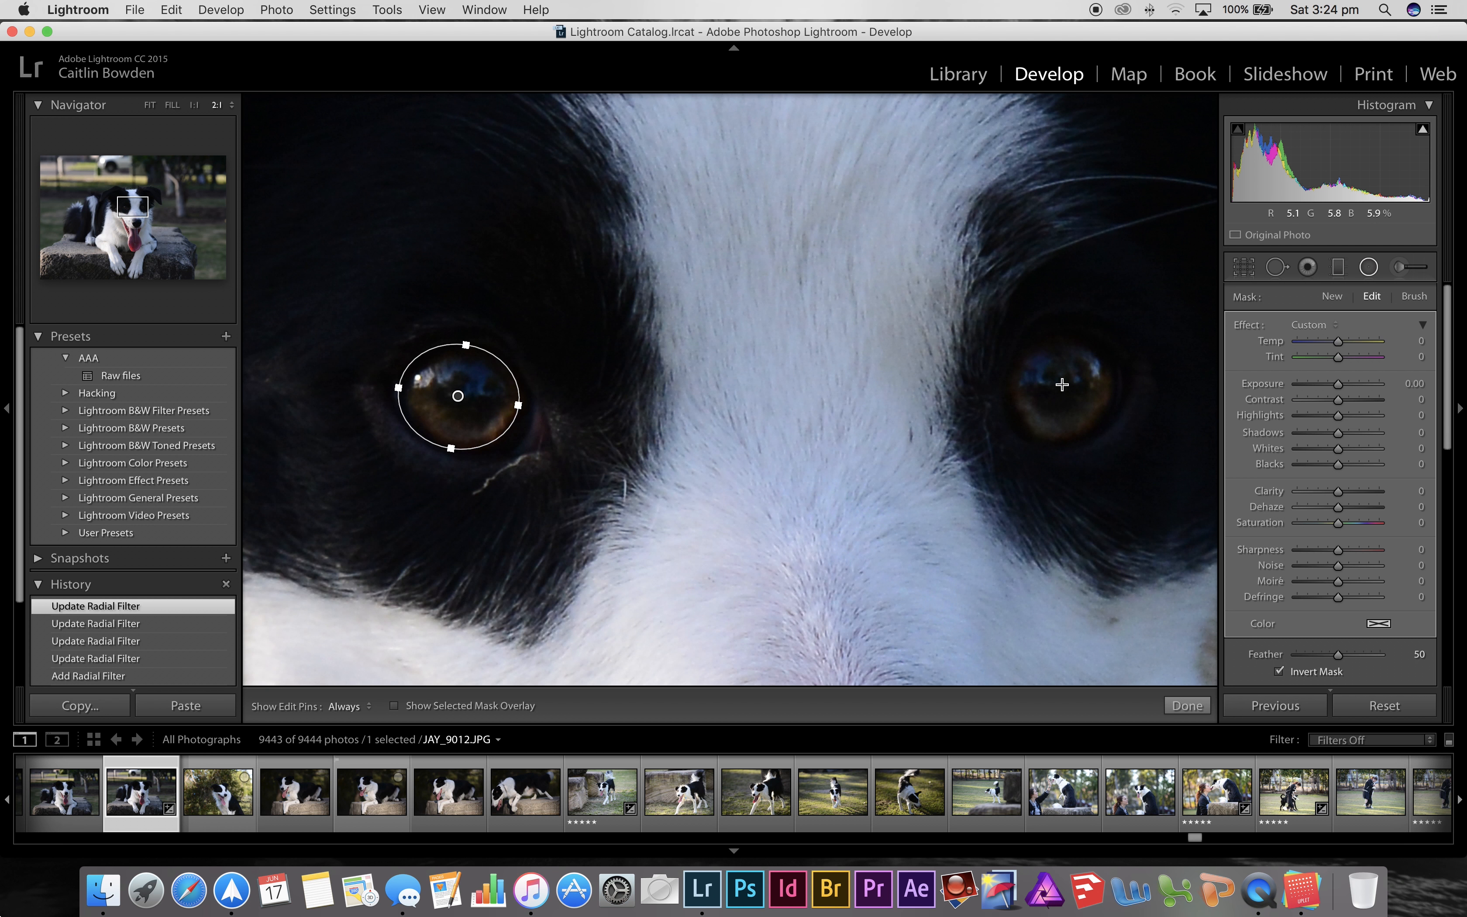
left_click_drag(1062, 384, 1062, 439)
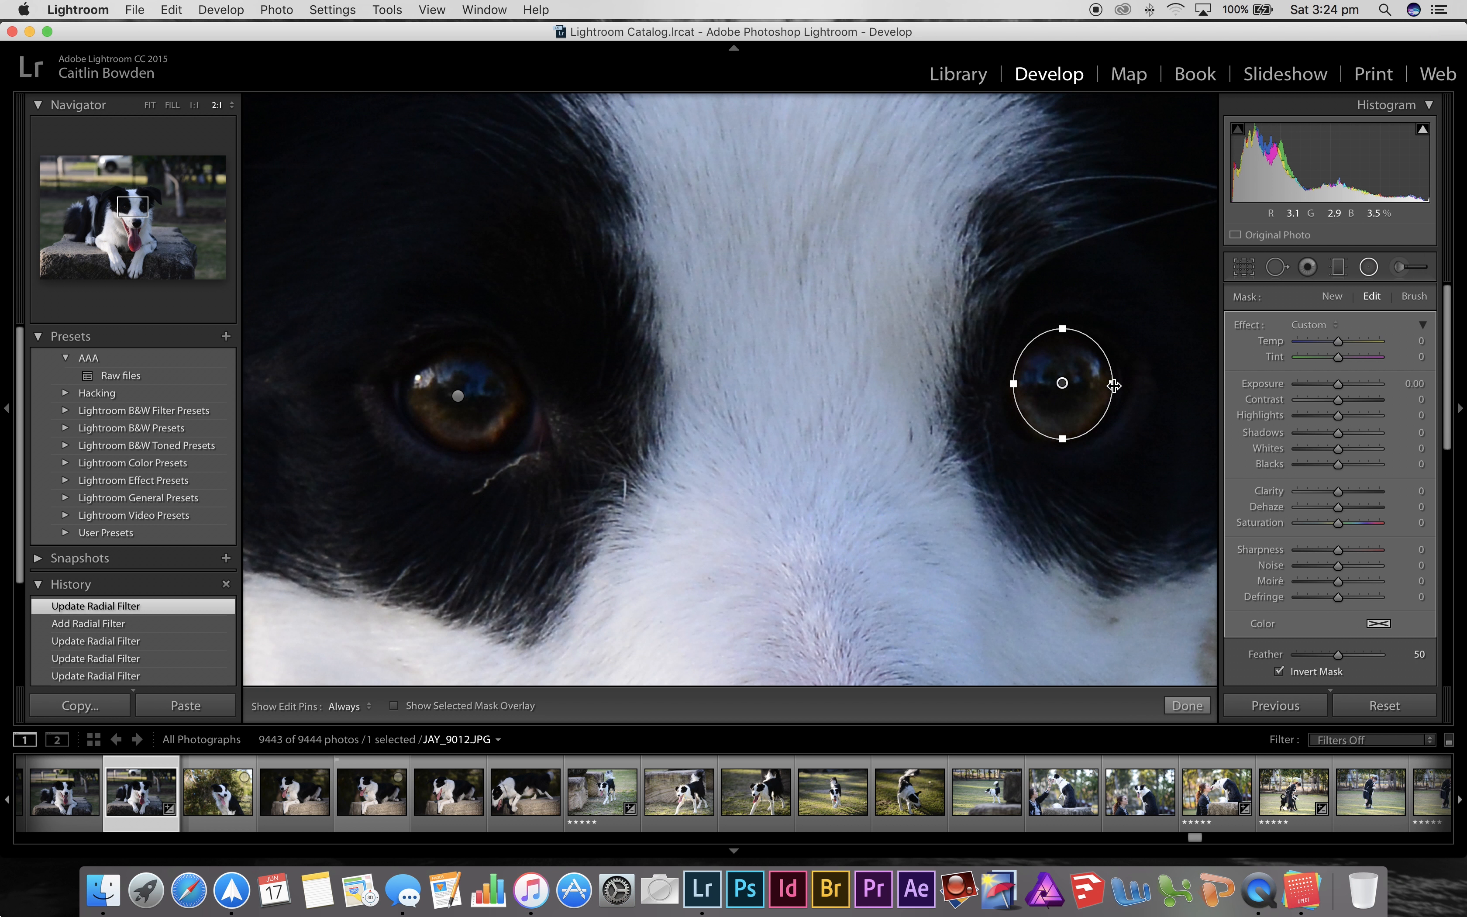
left_click_drag(1114, 385, 1080, 400)
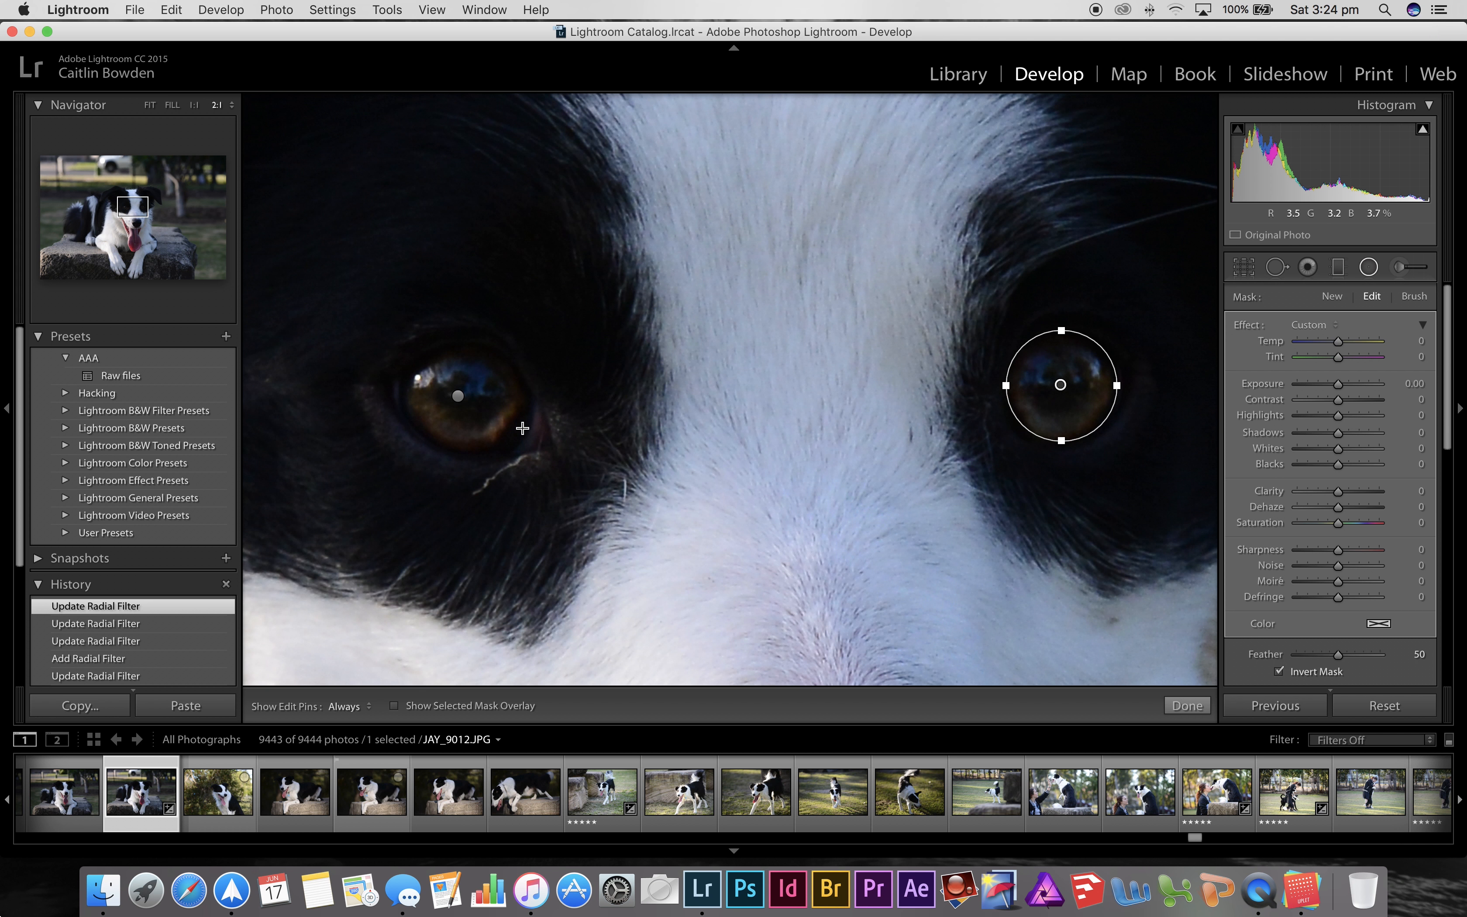
Step: Set the feather of the radial filter on the photo's left eye to 32, with its mask inverted
left_click(459, 397)
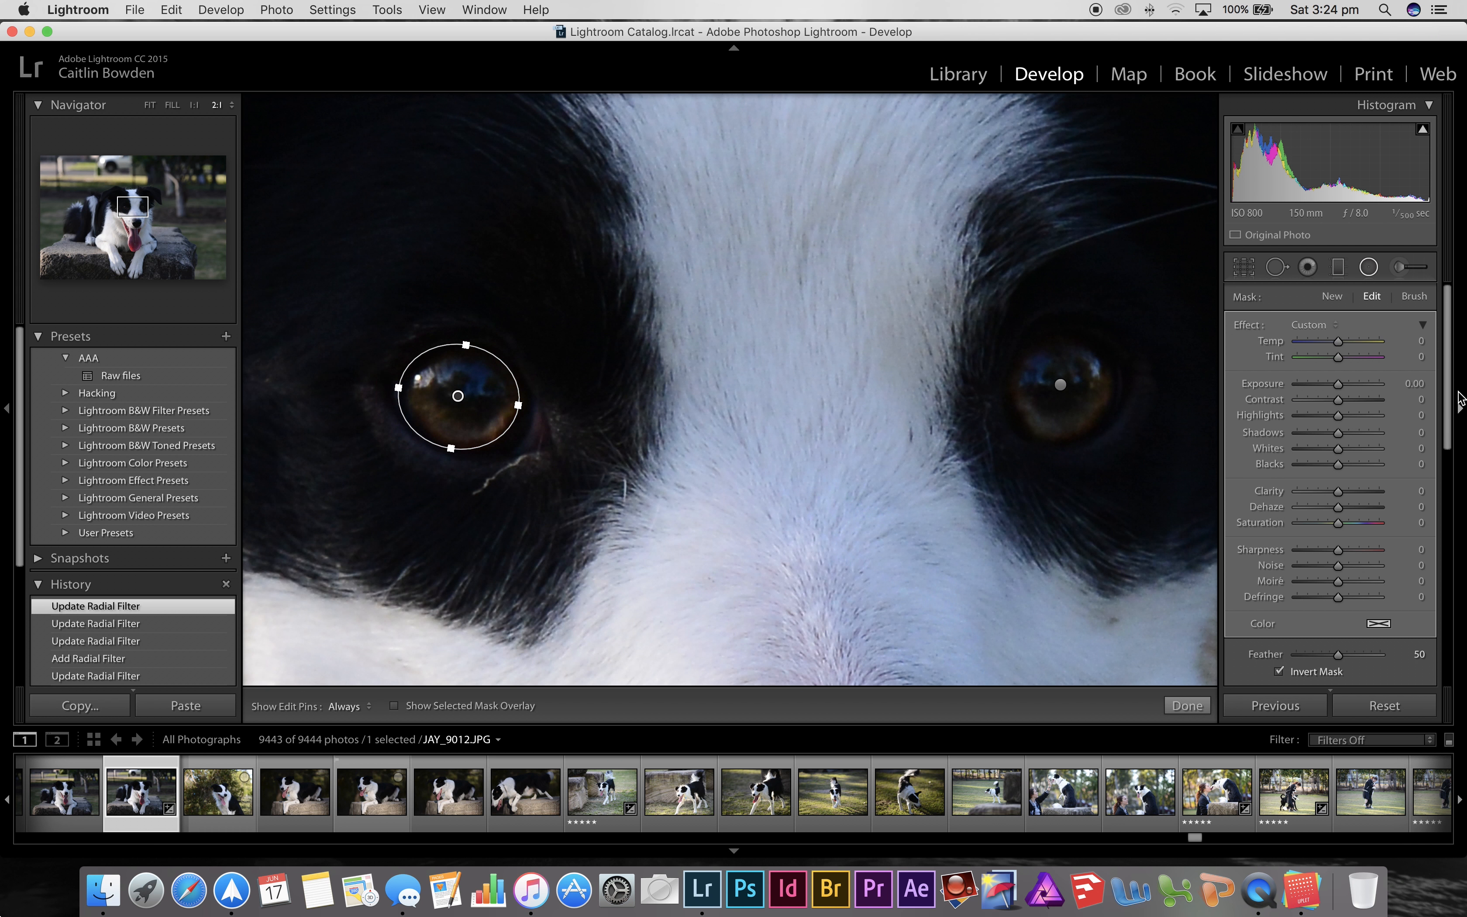
left_click_drag(1447, 403, 1442, 477)
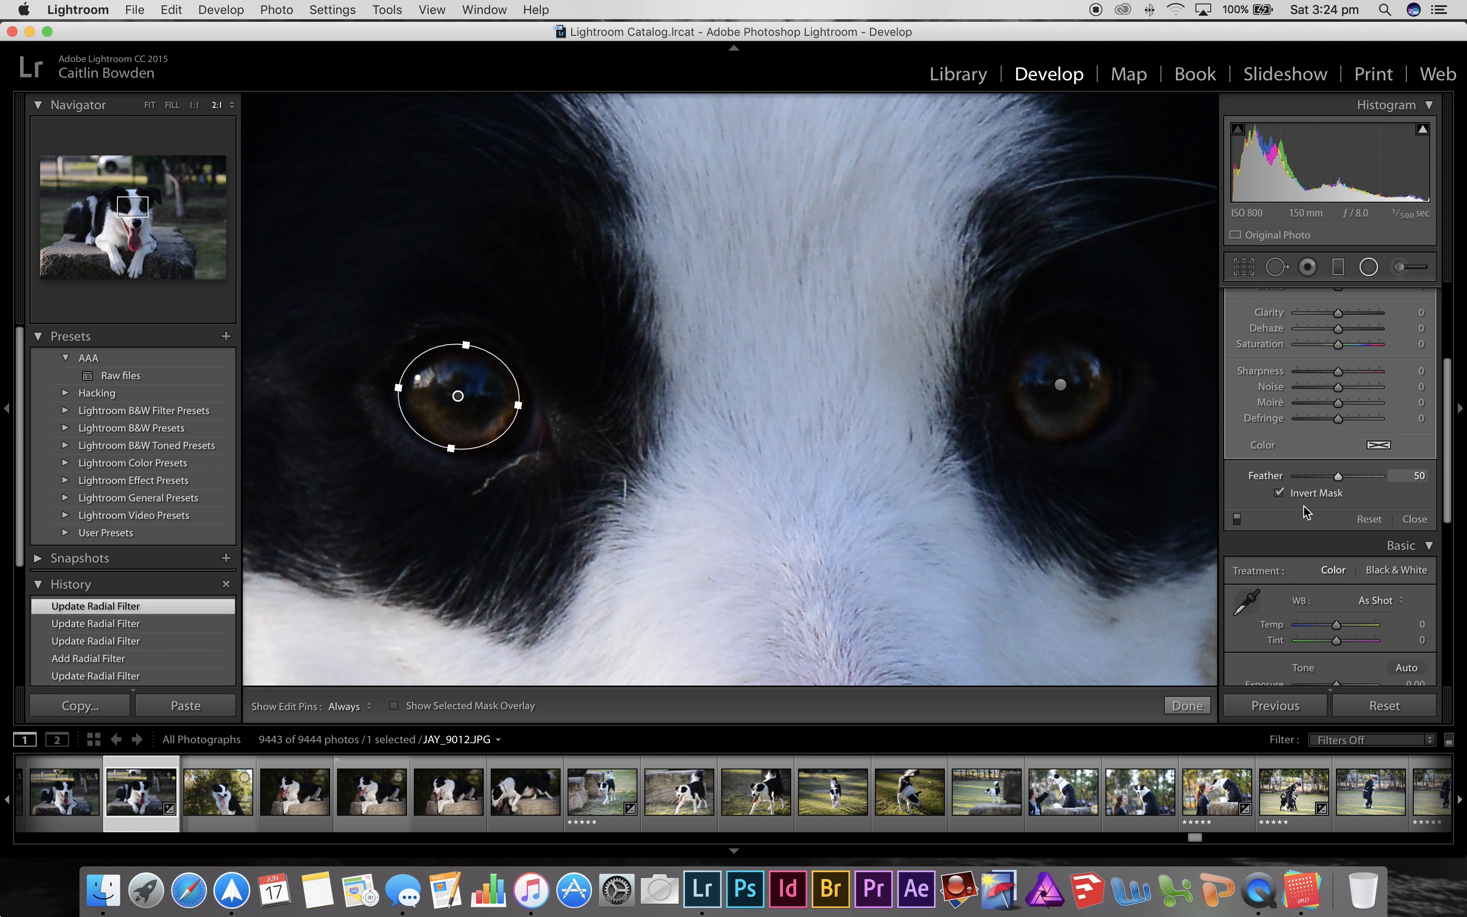
left_click(1280, 494)
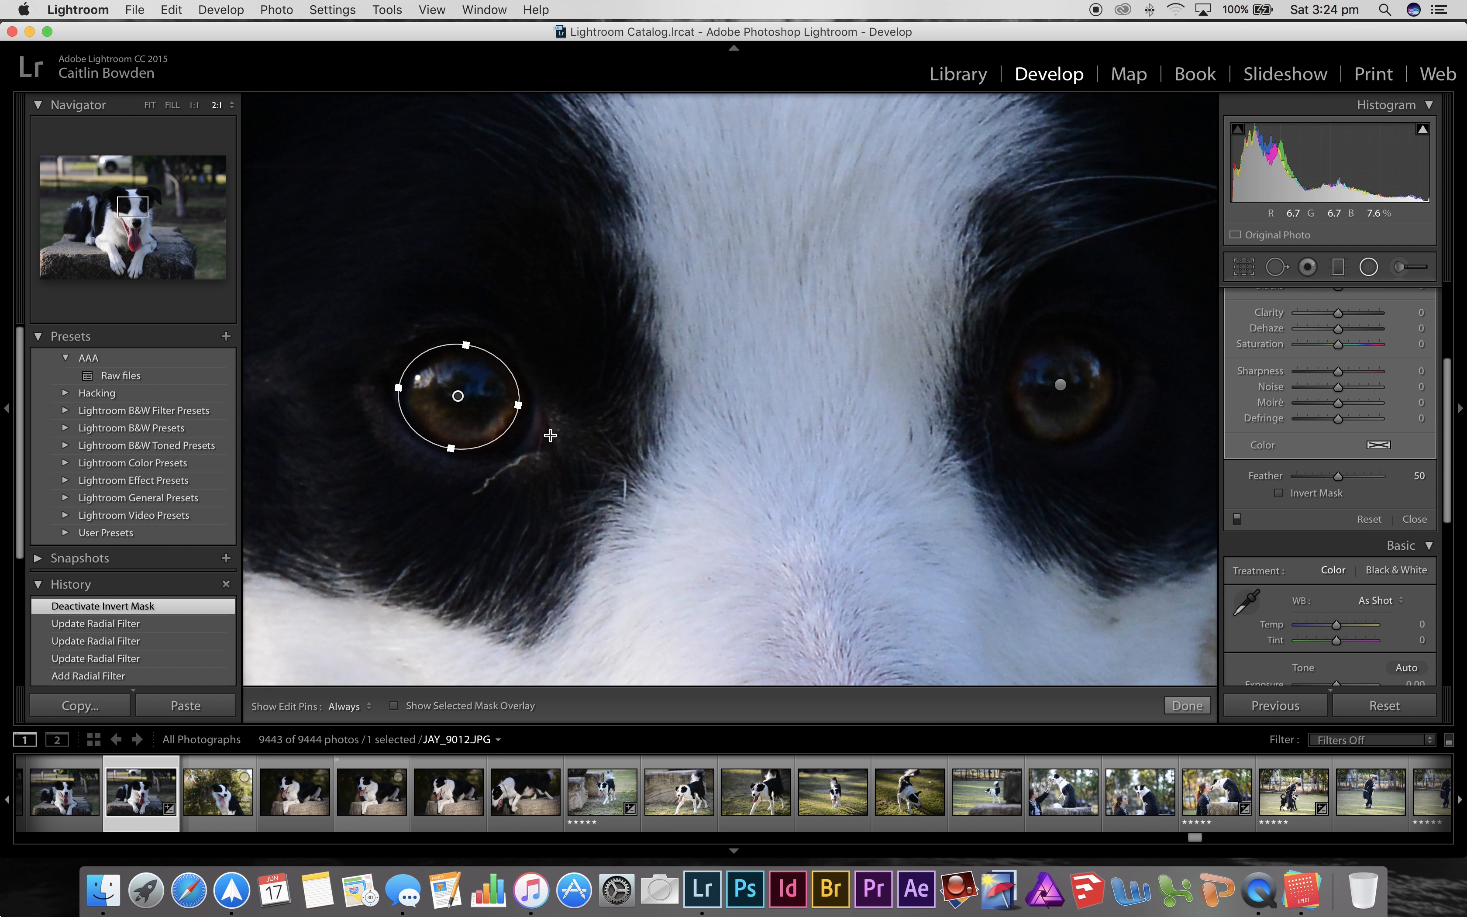
mouse_move(458, 398)
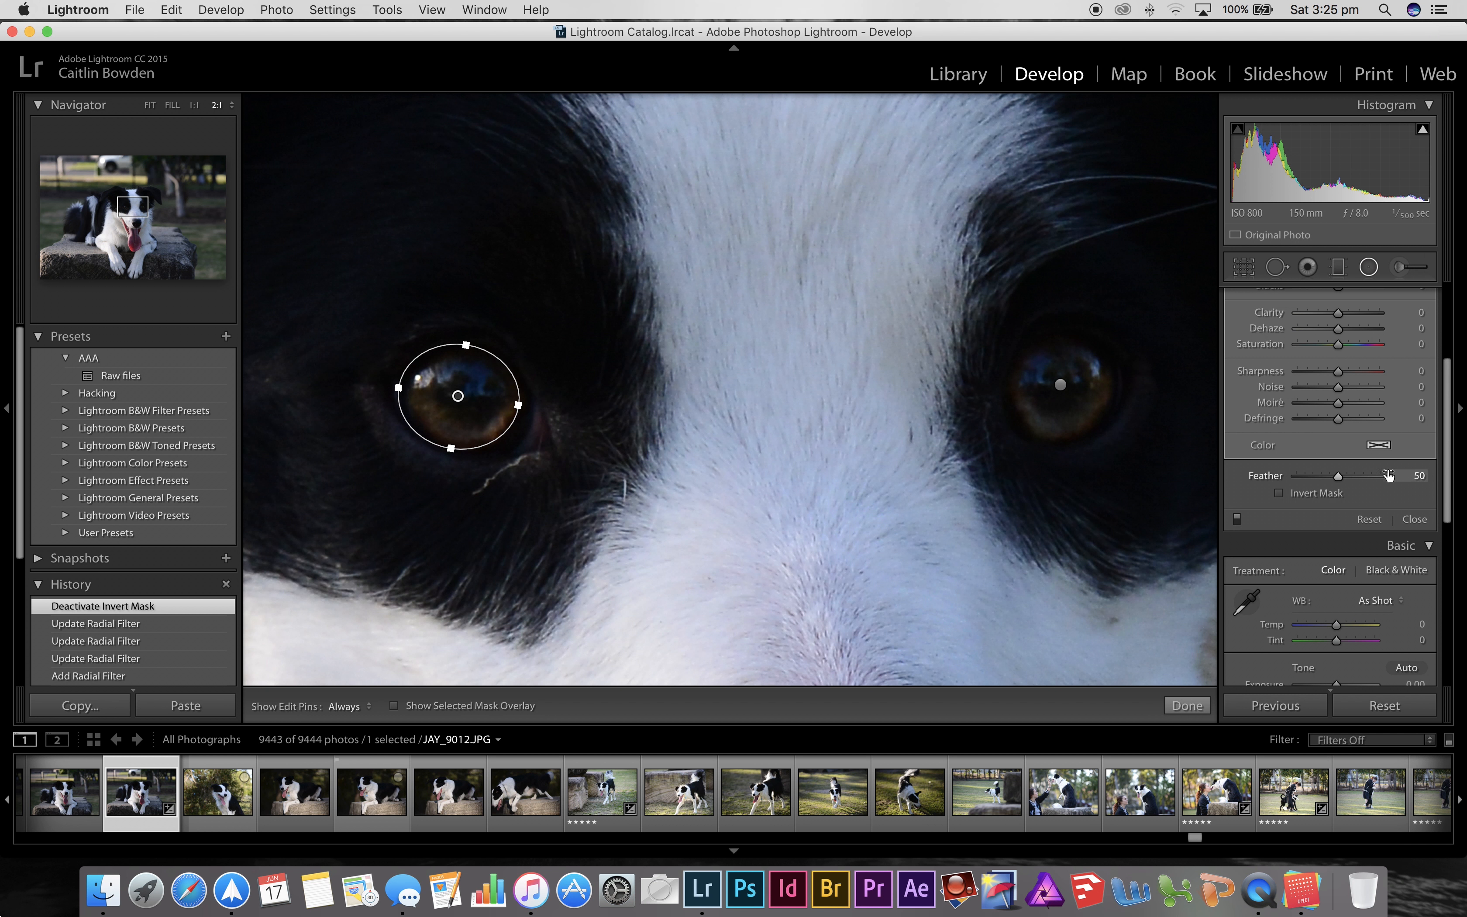
left_click_drag(1337, 477, 1278, 476)
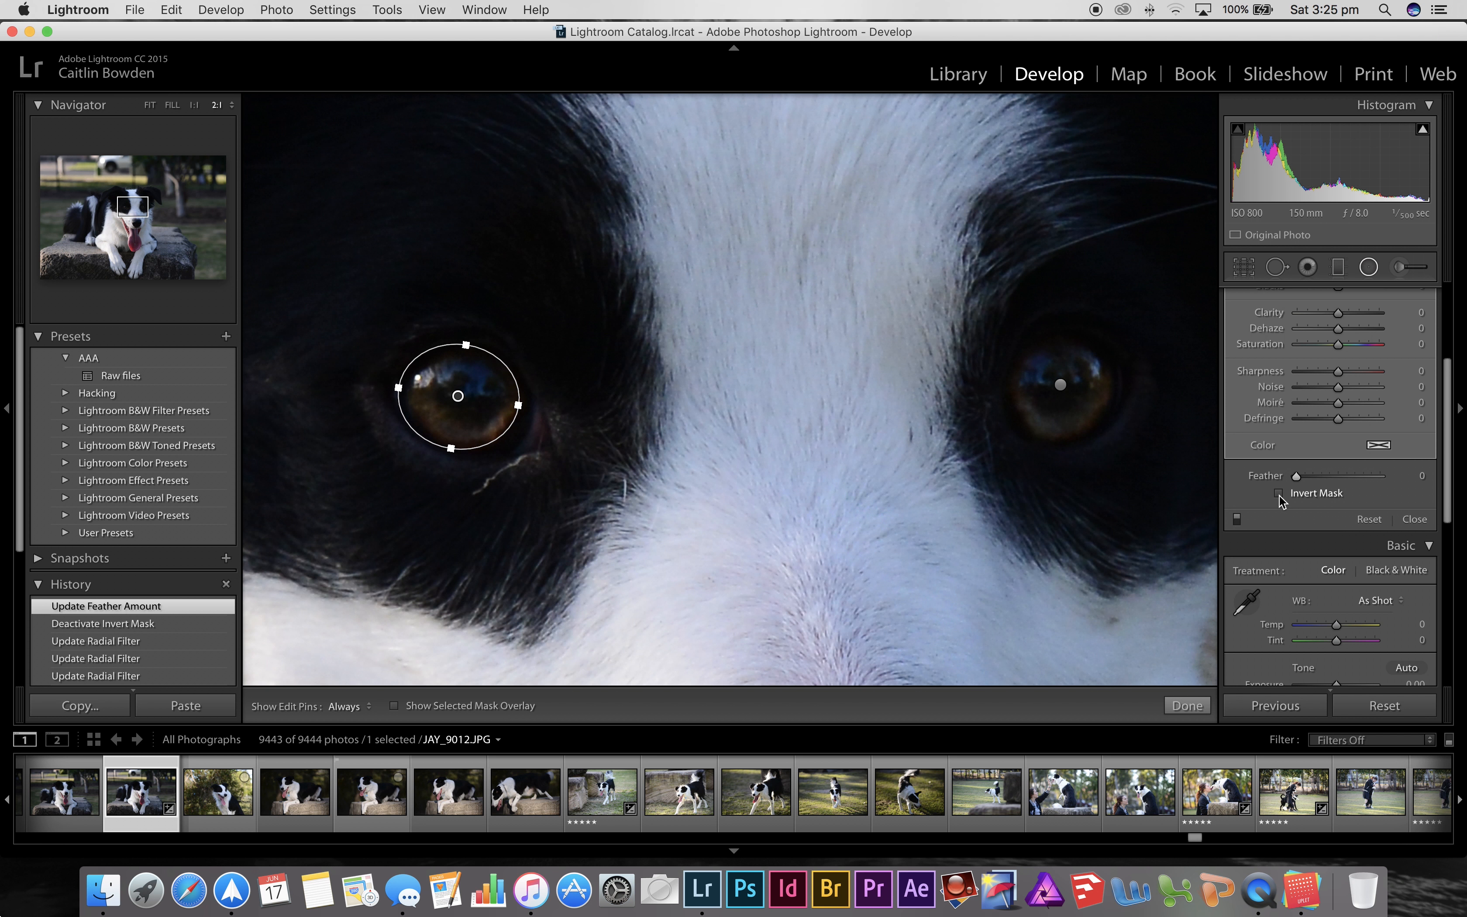
left_click(1279, 494)
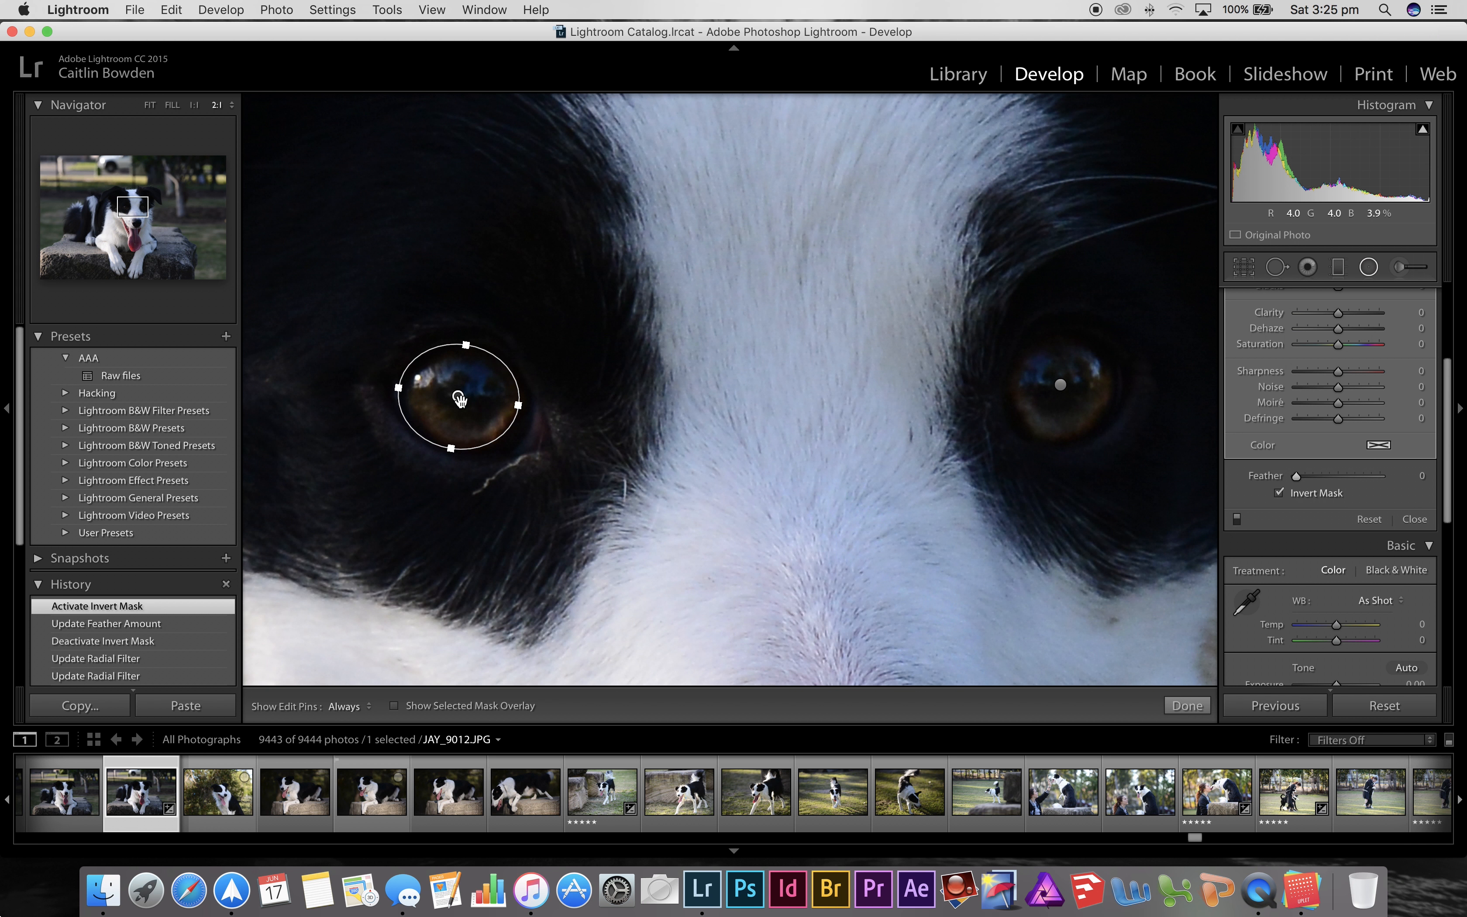
mouse_move(459, 398)
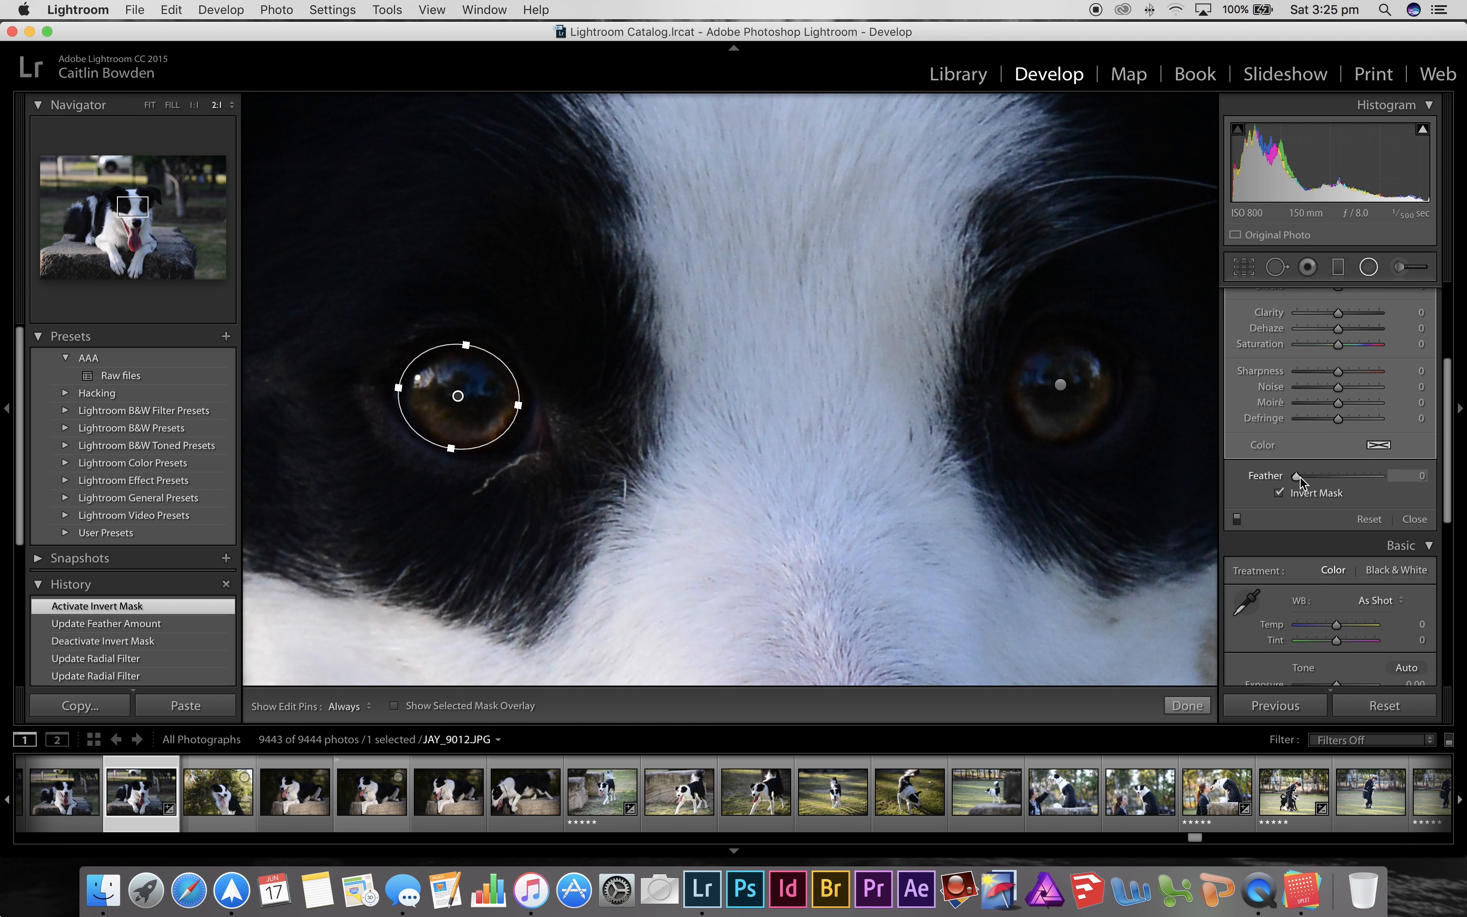
left_click_drag(1300, 476, 1324, 478)
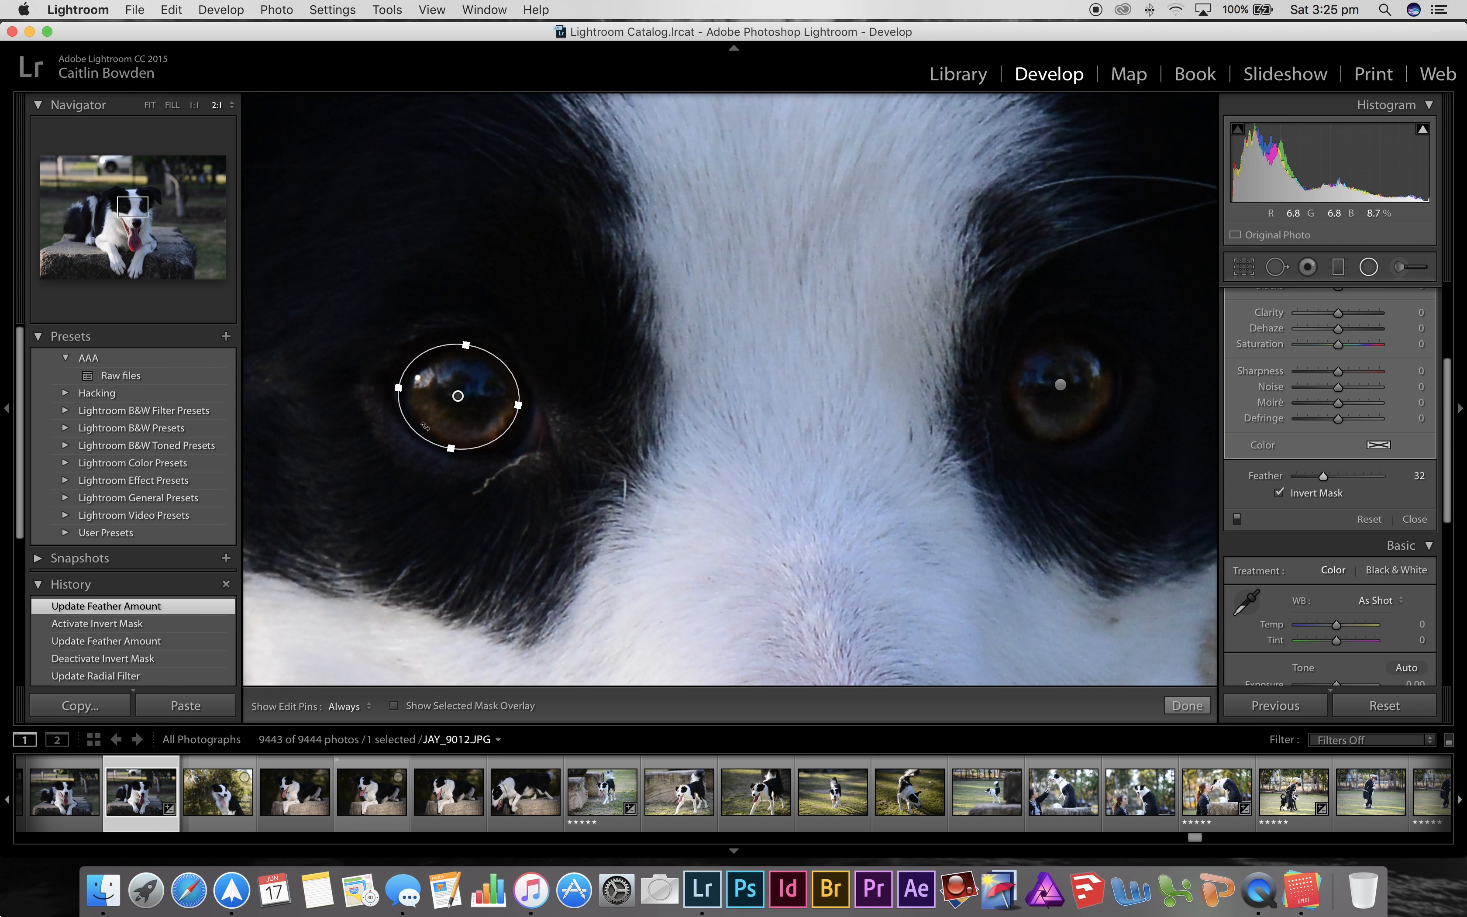
mouse_move(459, 397)
Step: Brighten and warm the photo's left eye with Highlights 30, Temp 60 and Clarity 20 on its radial filter
scroll(1457, 388, "up", 5)
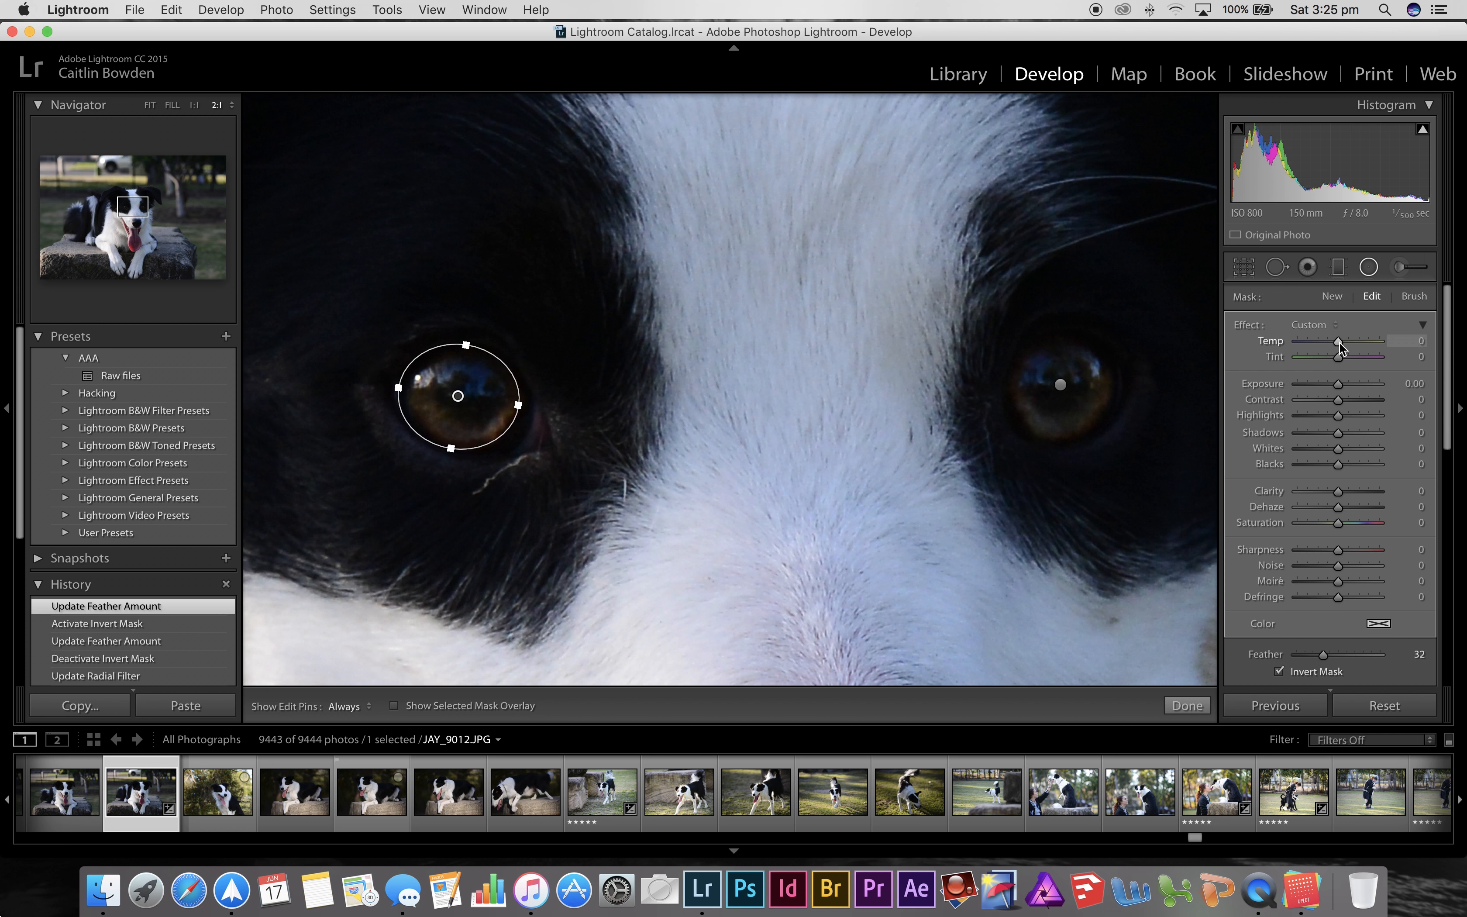
left_click_drag(1339, 416, 1349, 409)
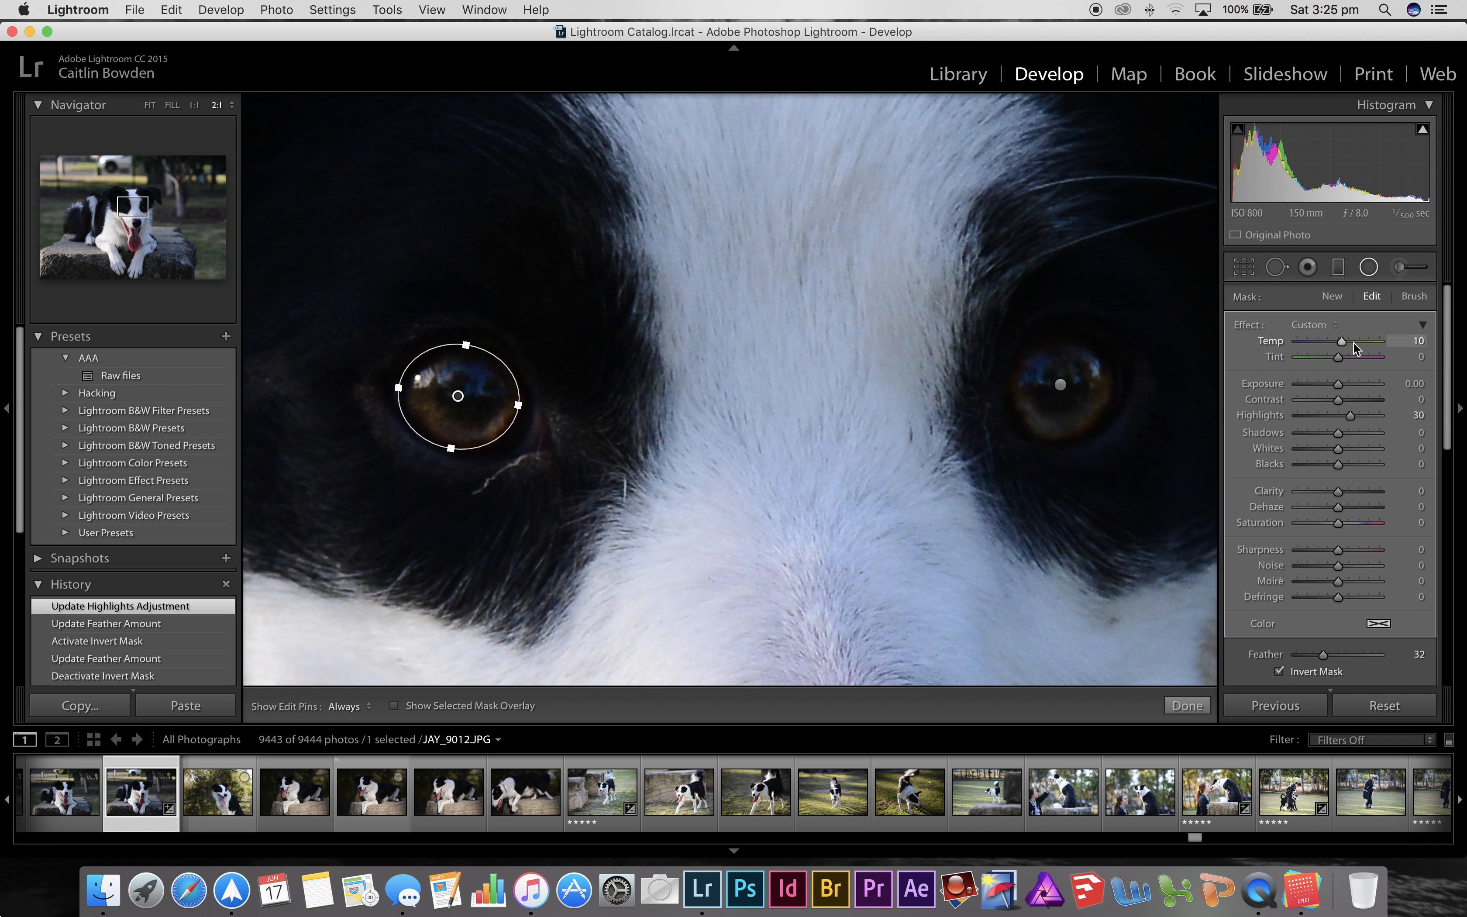
left_click_drag(1361, 345, 1364, 341)
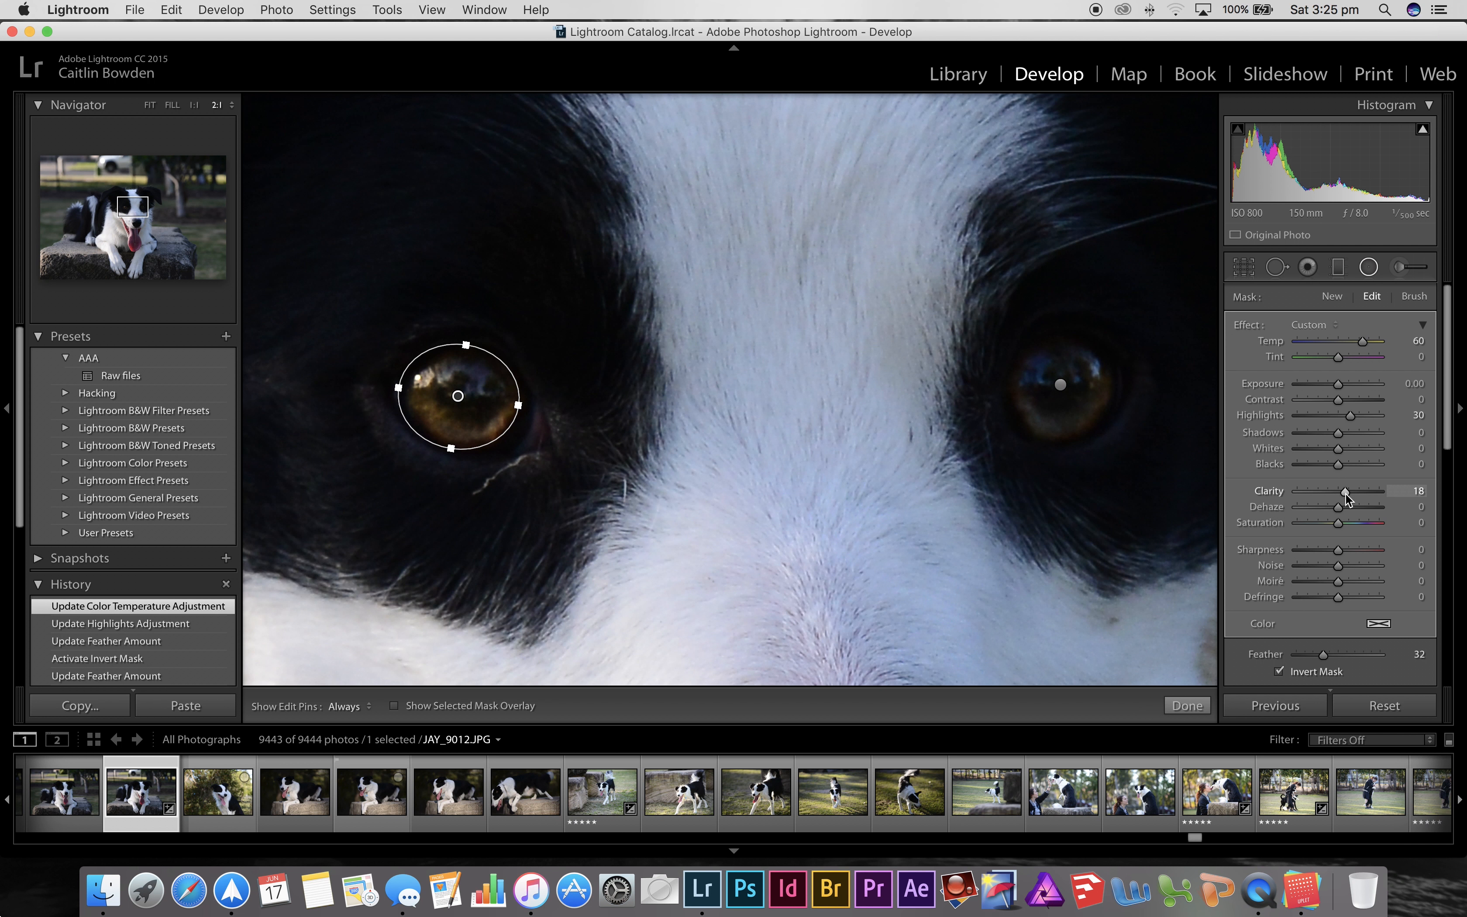
left_click_drag(1345, 494, 1349, 494)
left_click_drag(1348, 495, 1347, 494)
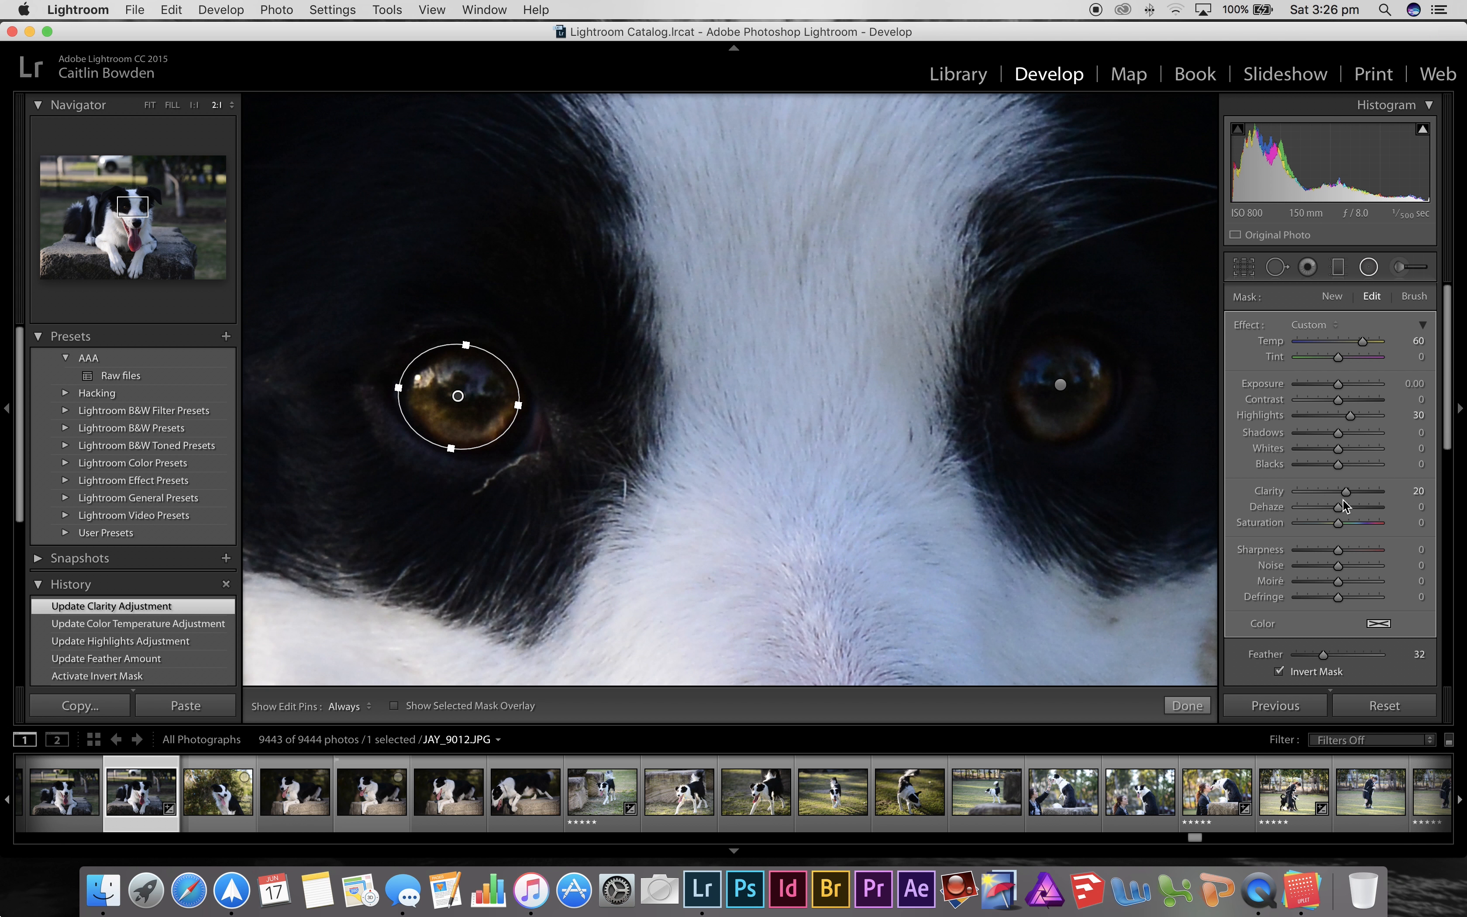
Step: Give the radial filter on the photo's right eye Temp 60, Highlights 30 and Clarity 20
left_click(1060, 385)
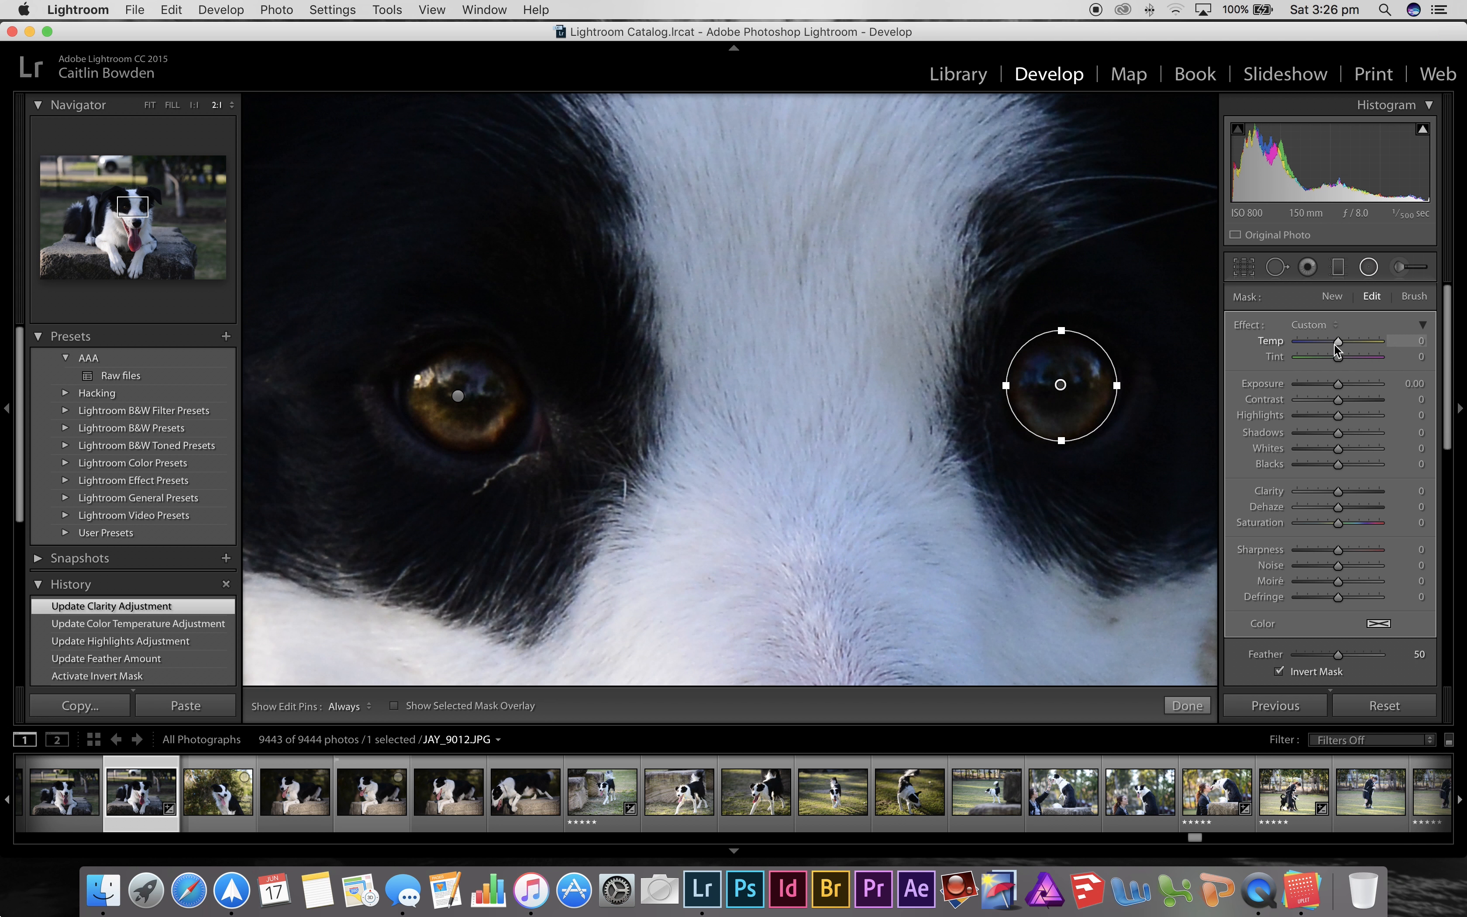
left_click_drag(1335, 345, 1350, 345)
left_click_drag(1362, 341, 1360, 342)
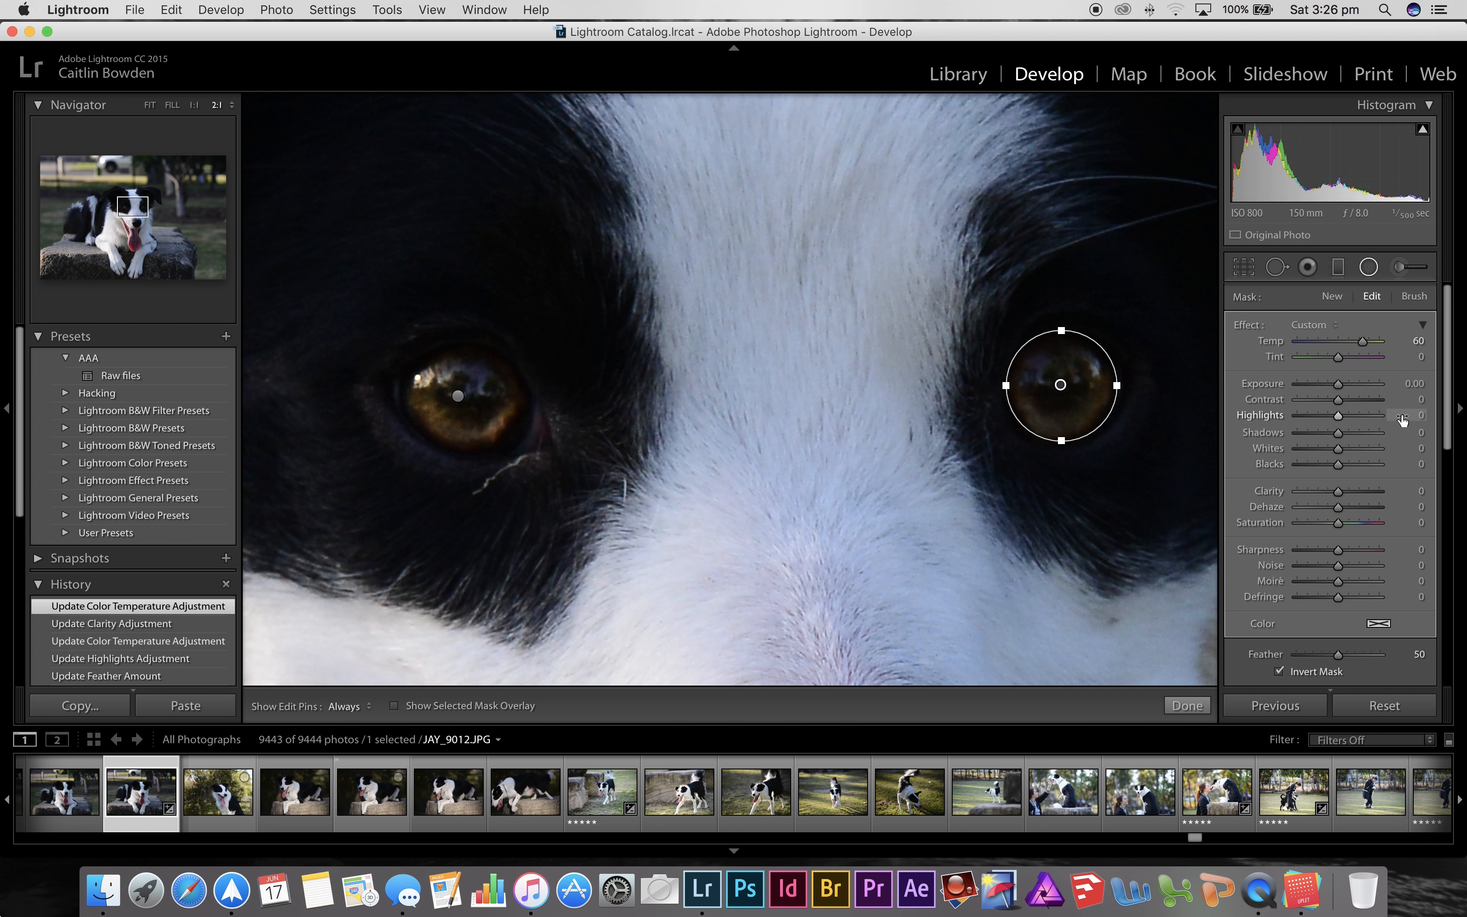
left_click_drag(1405, 418, 1419, 418)
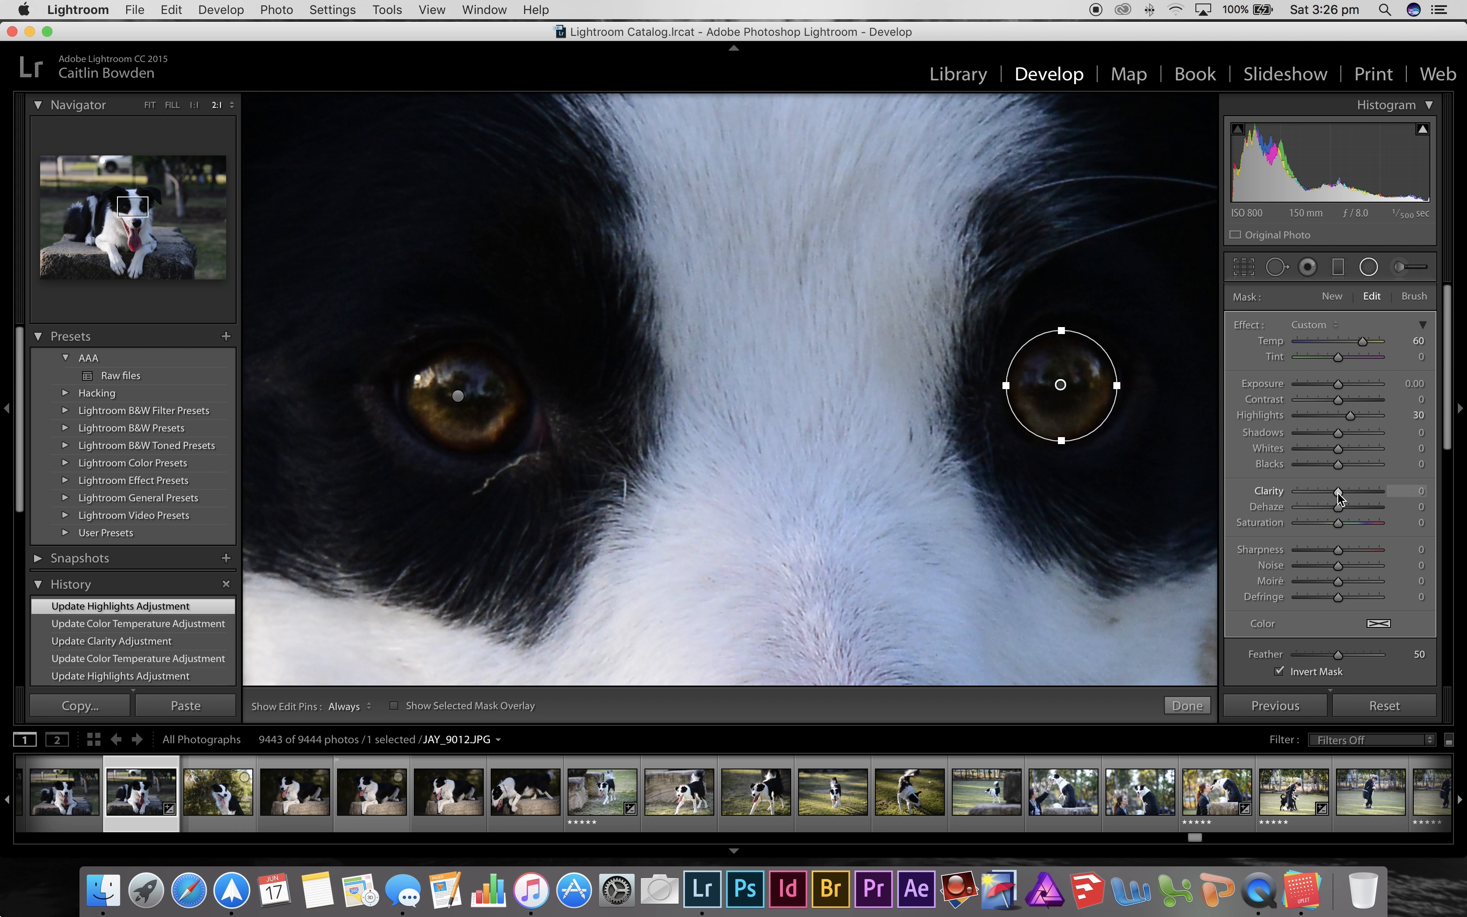
left_click_drag(1341, 493, 1345, 495)
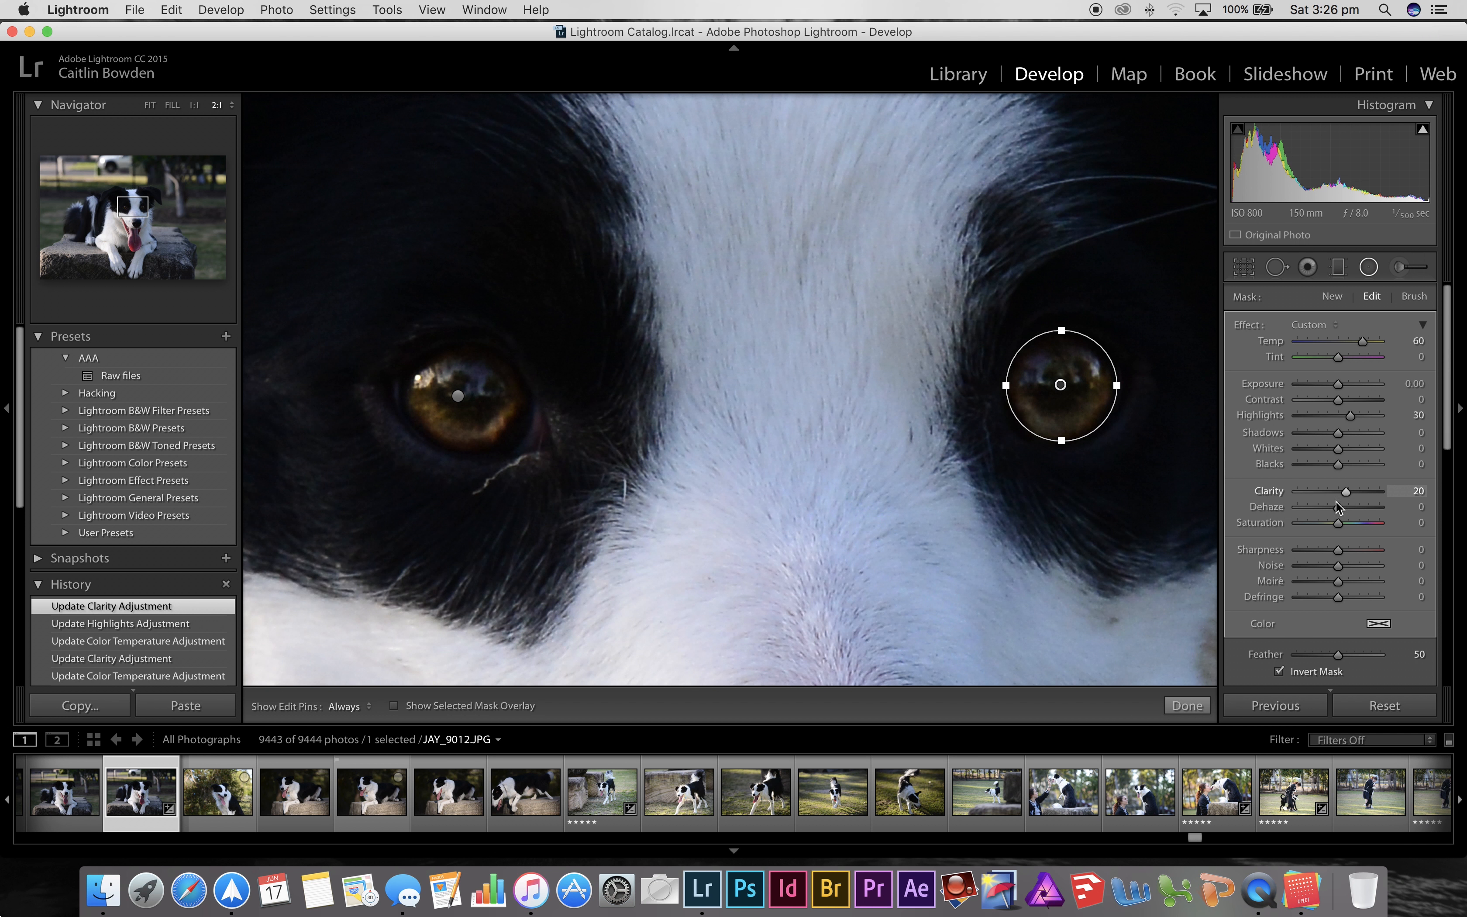
left_click(883, 507)
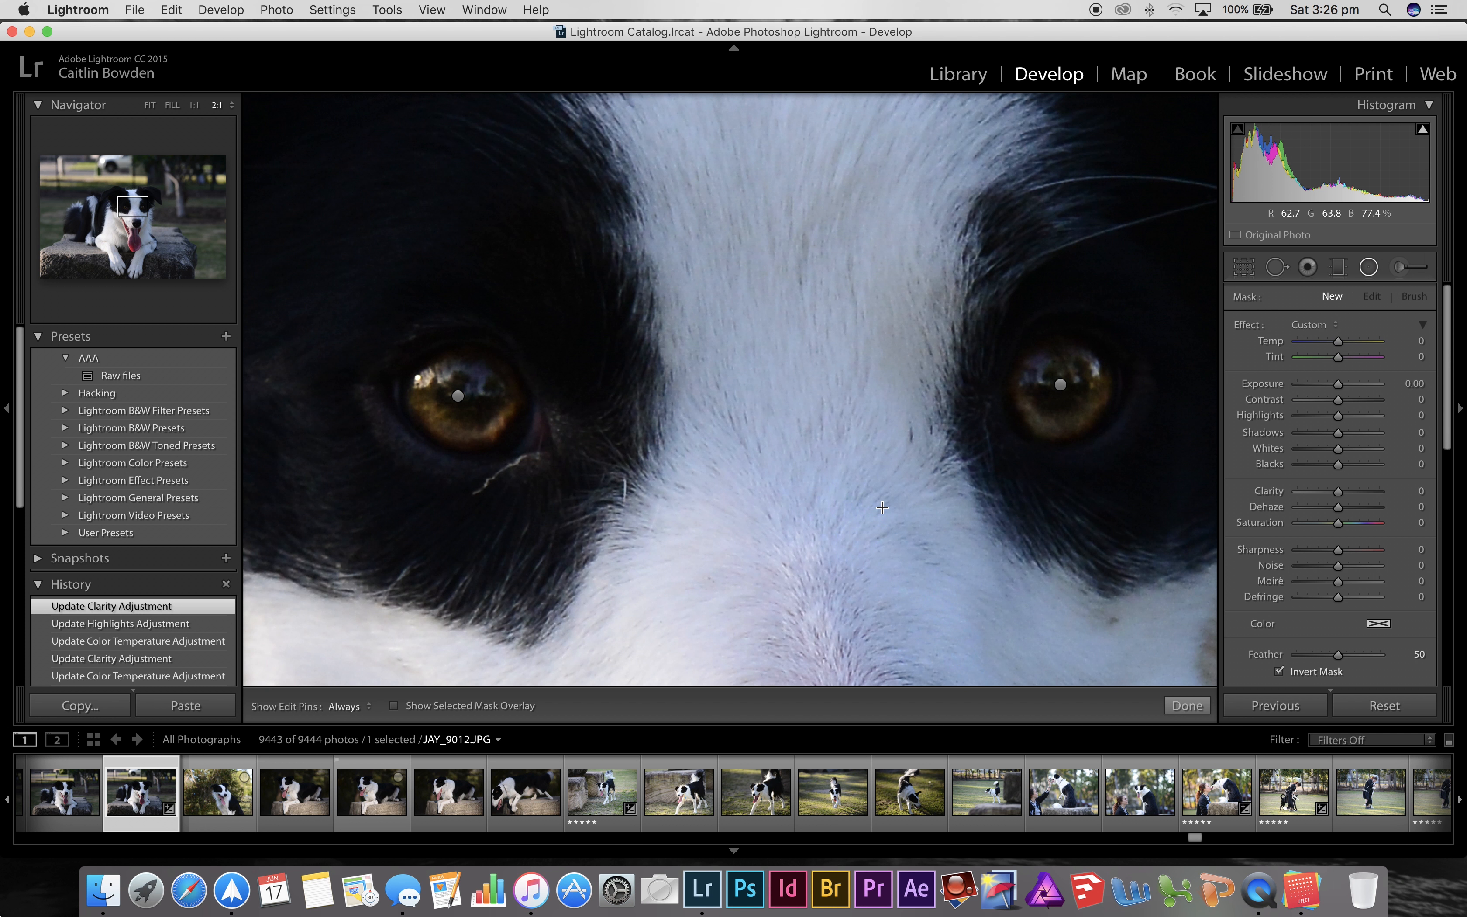
Step: Refine the right eye's radial filter with Whites 20 and Temp 72, and leave the Radial Filter tool
left_click(1060, 385)
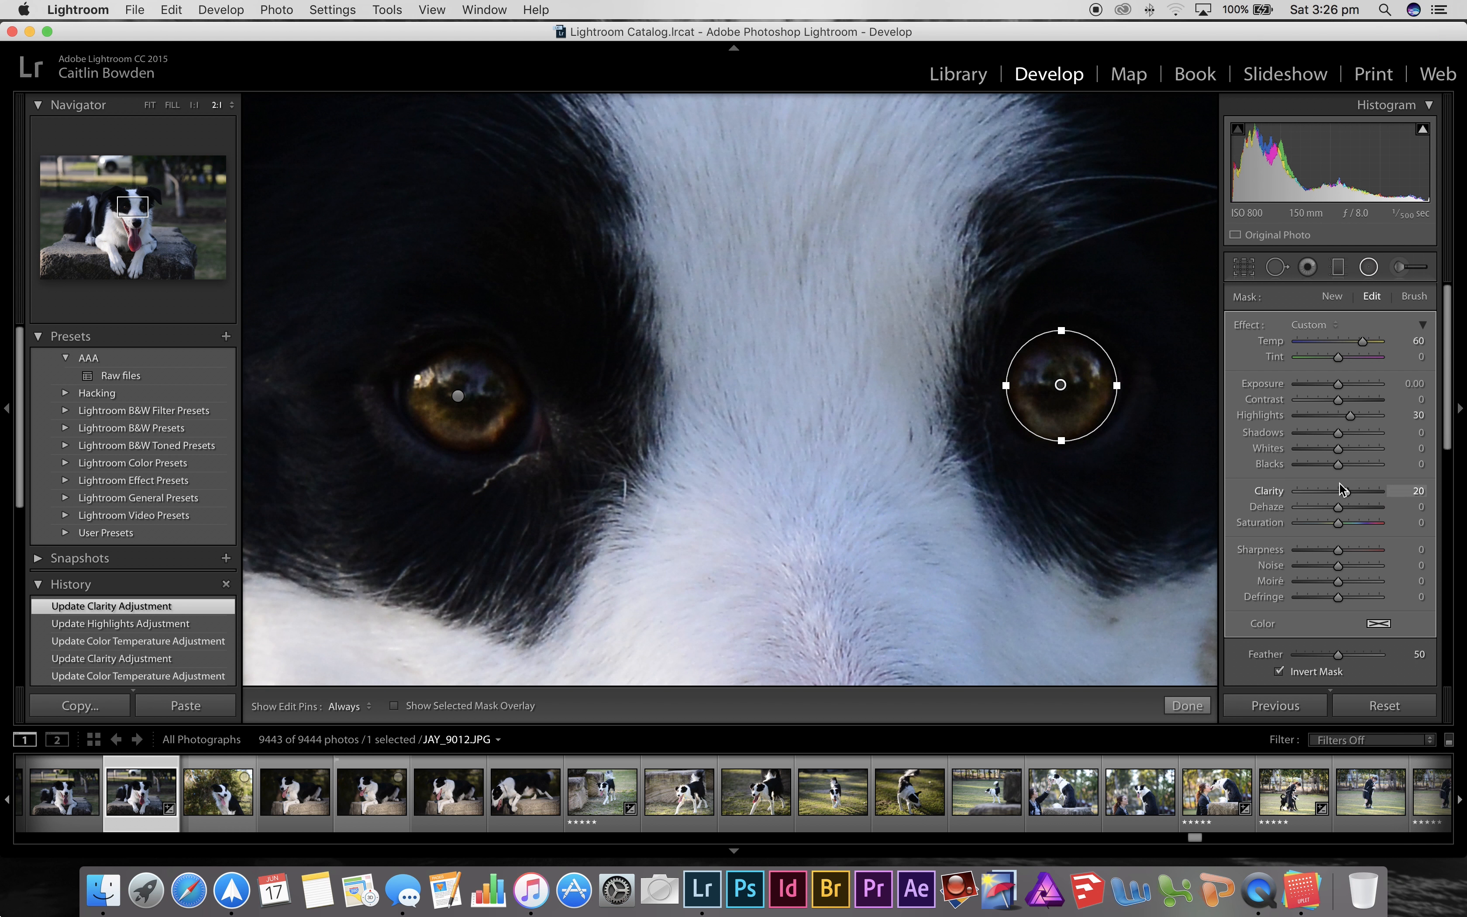
left_click_drag(1343, 450, 1348, 450)
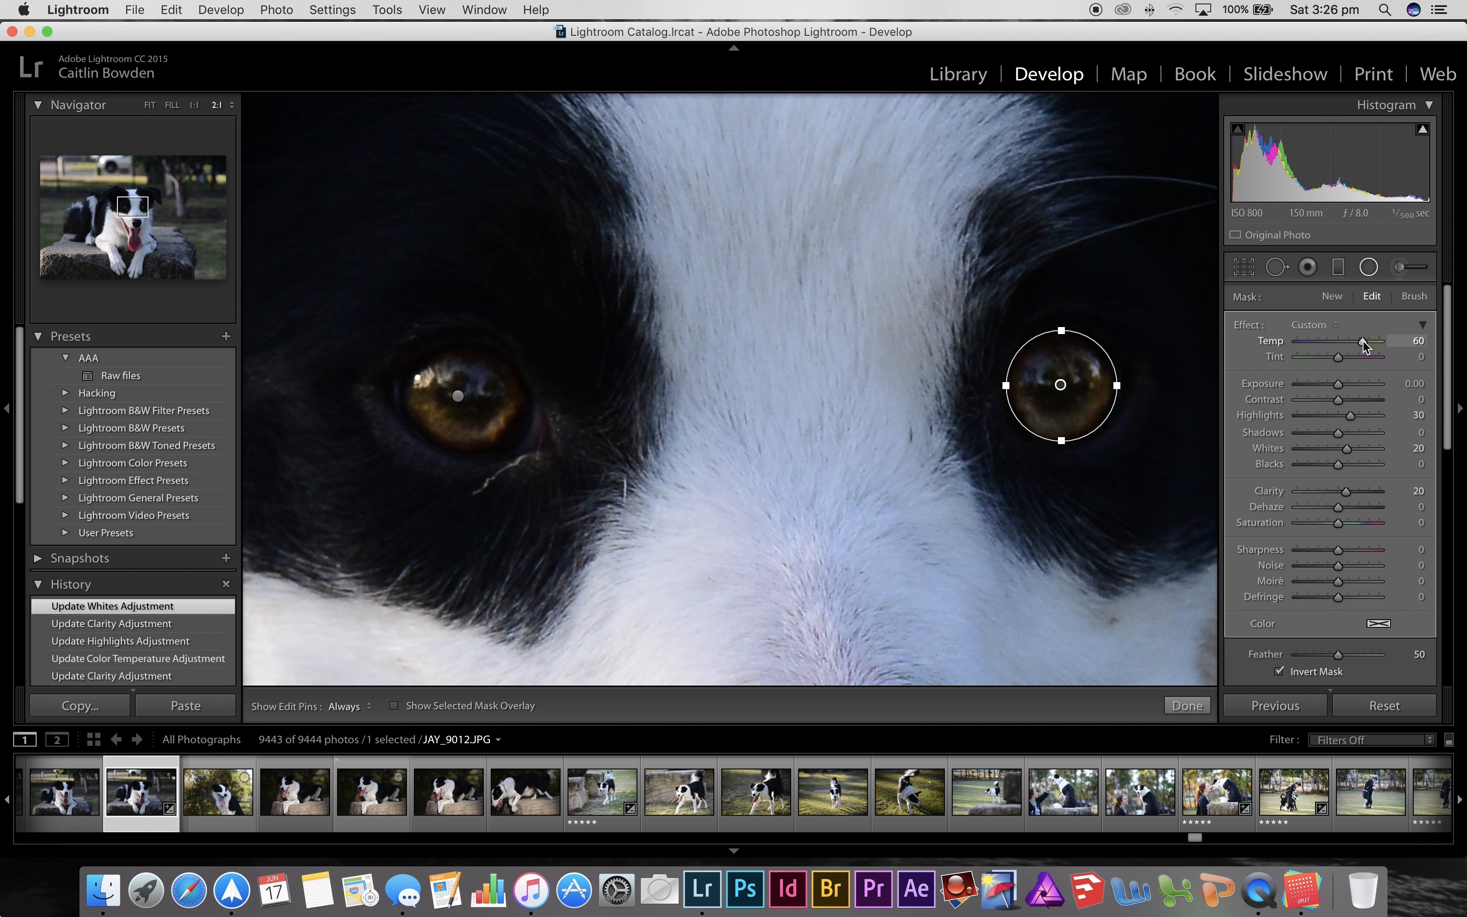
left_click_drag(1364, 341, 1367, 341)
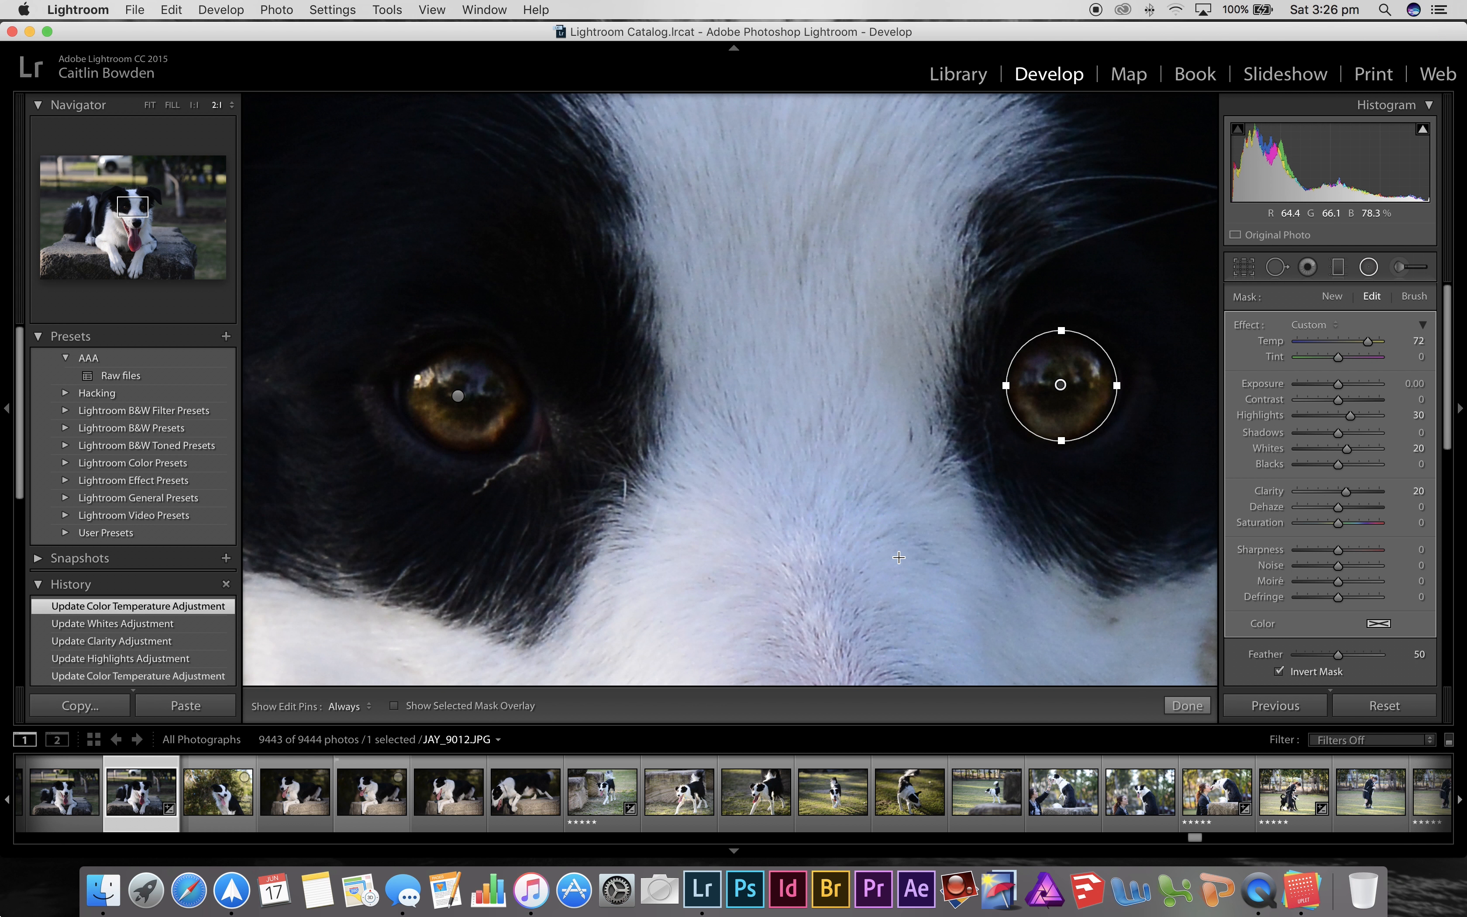
key("shift+m")
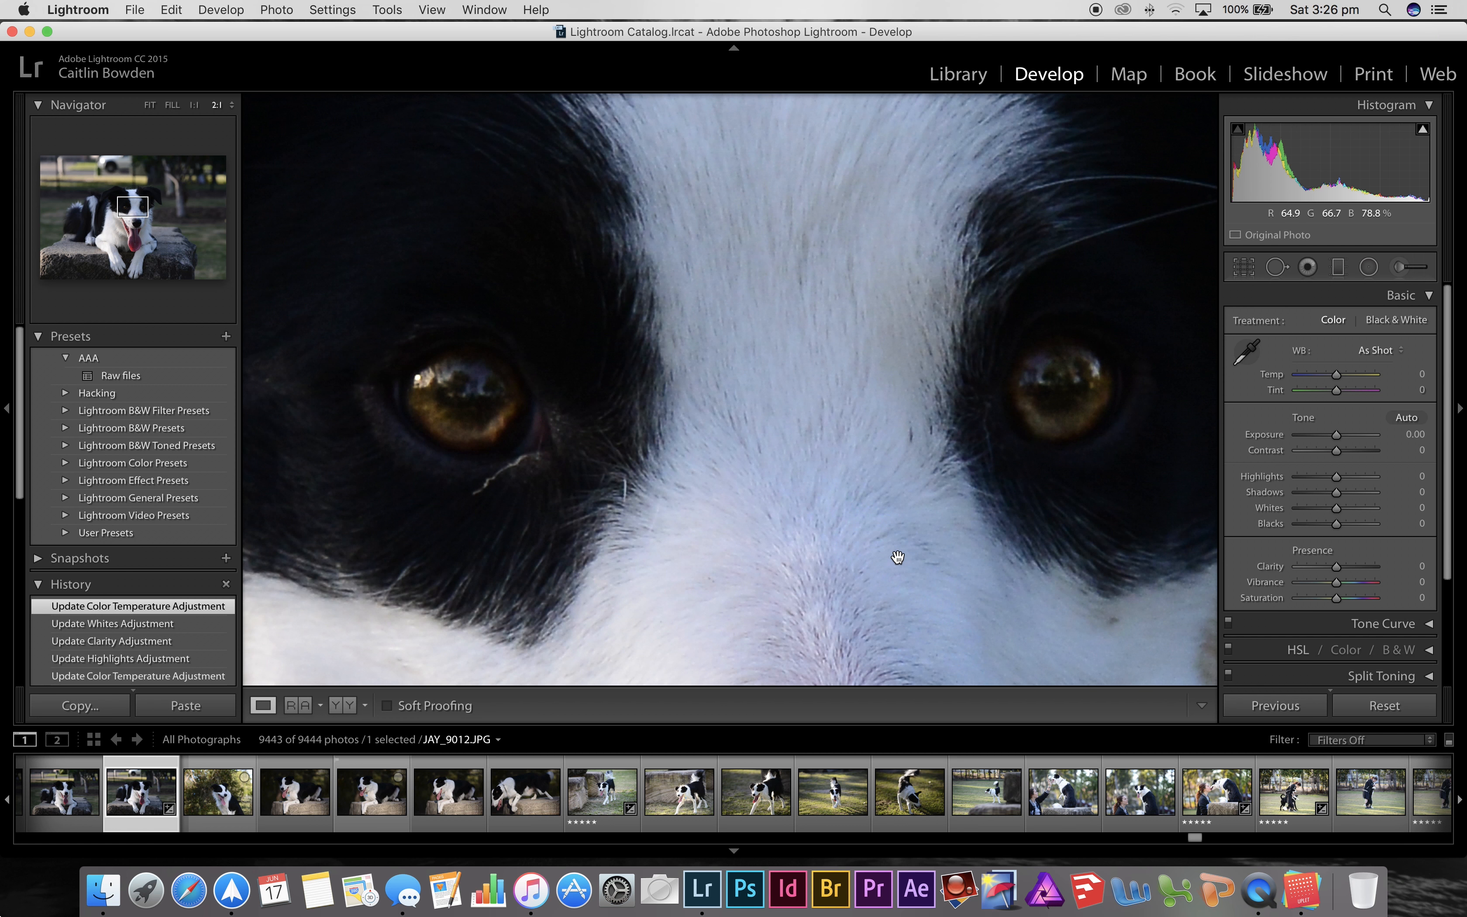
Step: Compare the whole photo before and after the eye adjustments
left_click(828, 524)
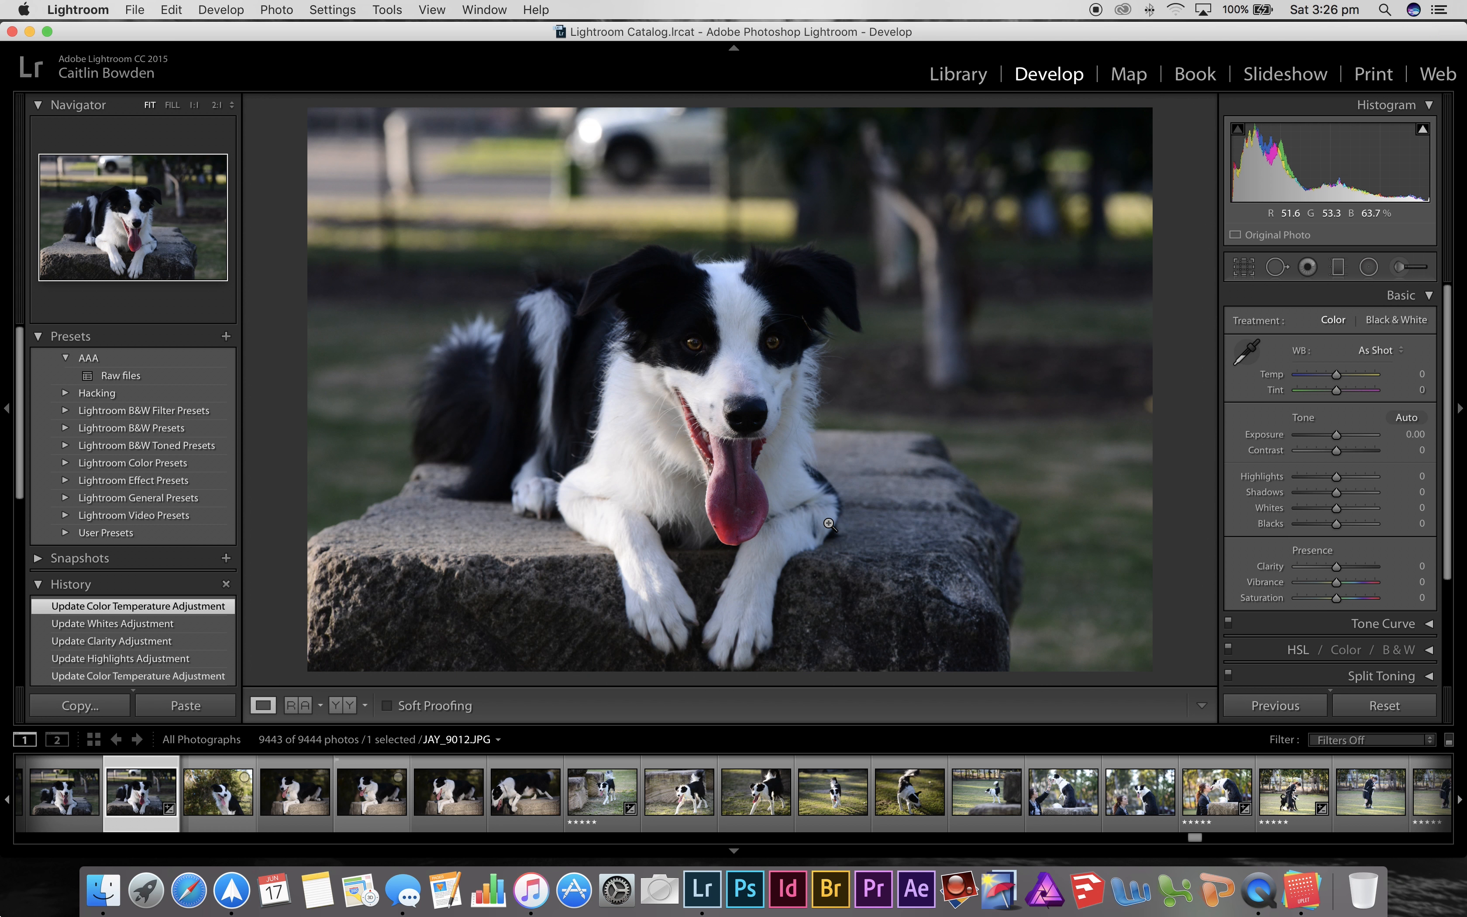
key("backslash")
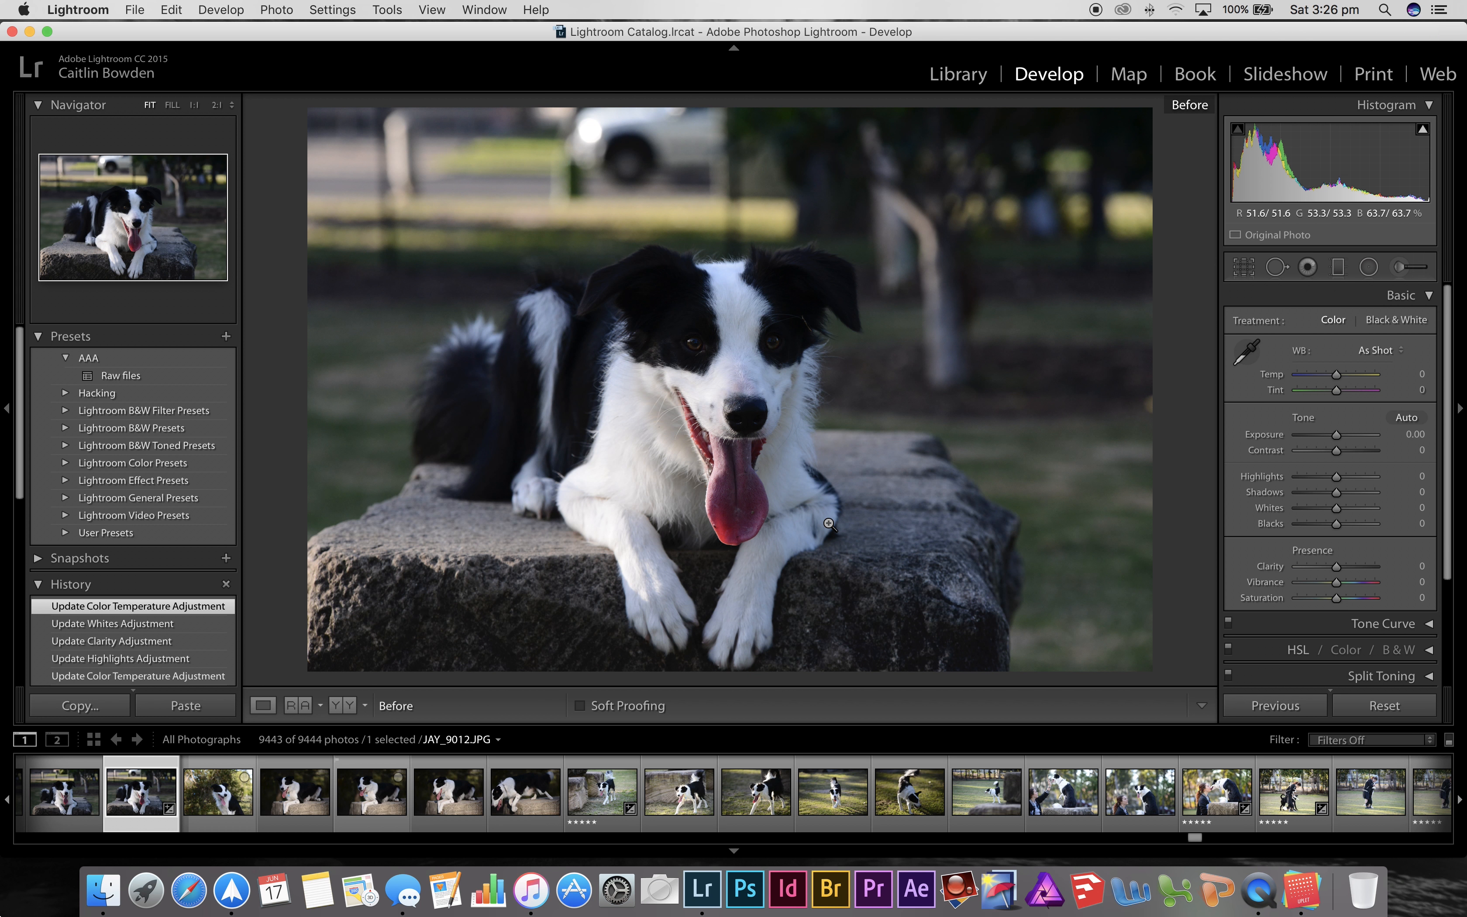
key("backslash")
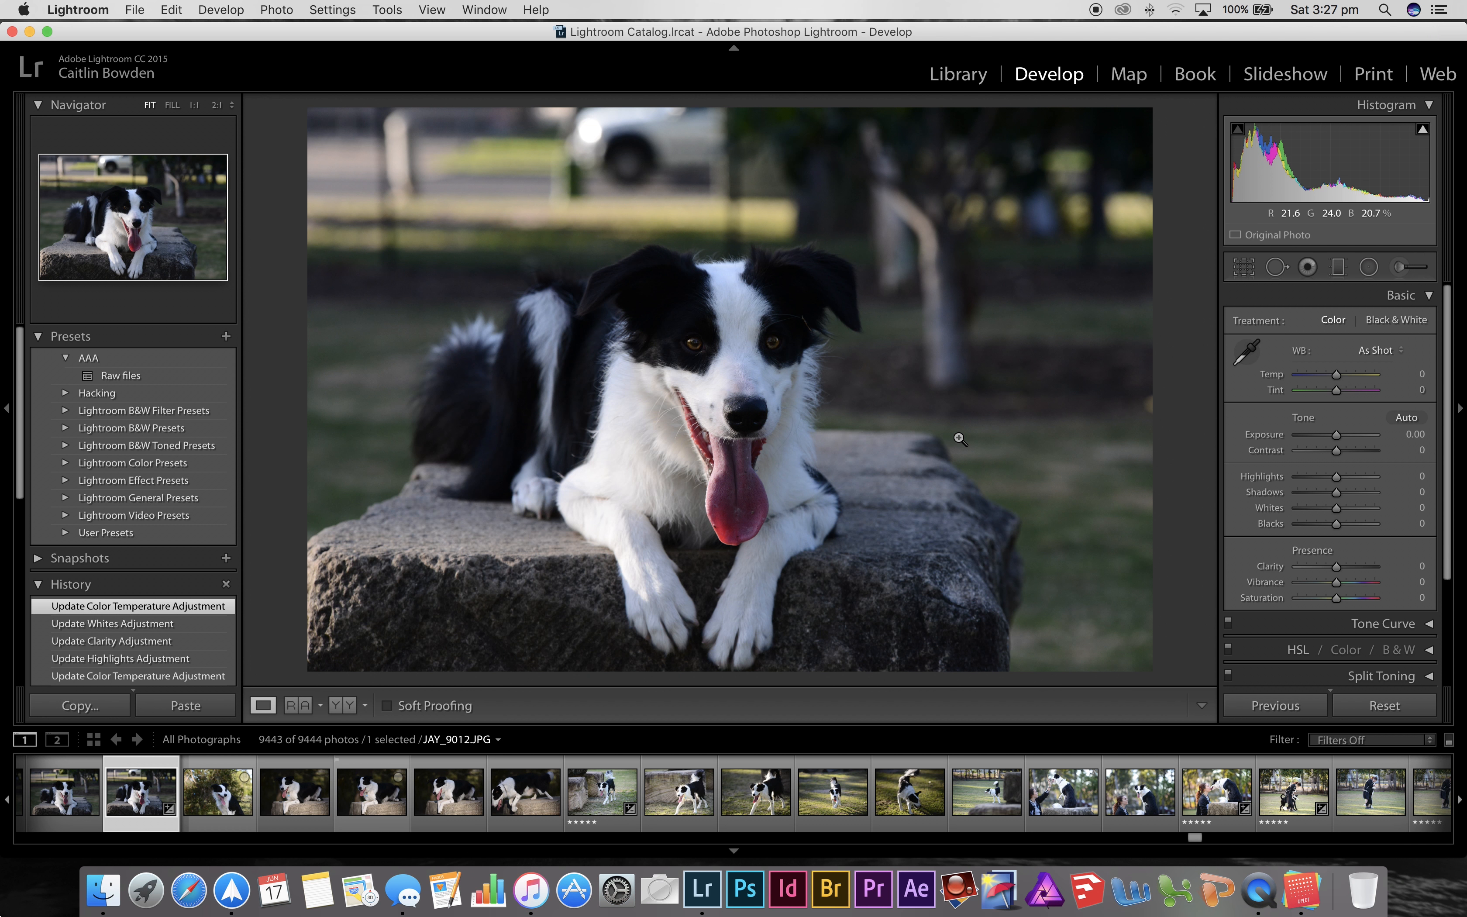
Step: Draw a radial filter over the tree trunk behind the dog, resize it one side at a time, and delete it
key("shift+m")
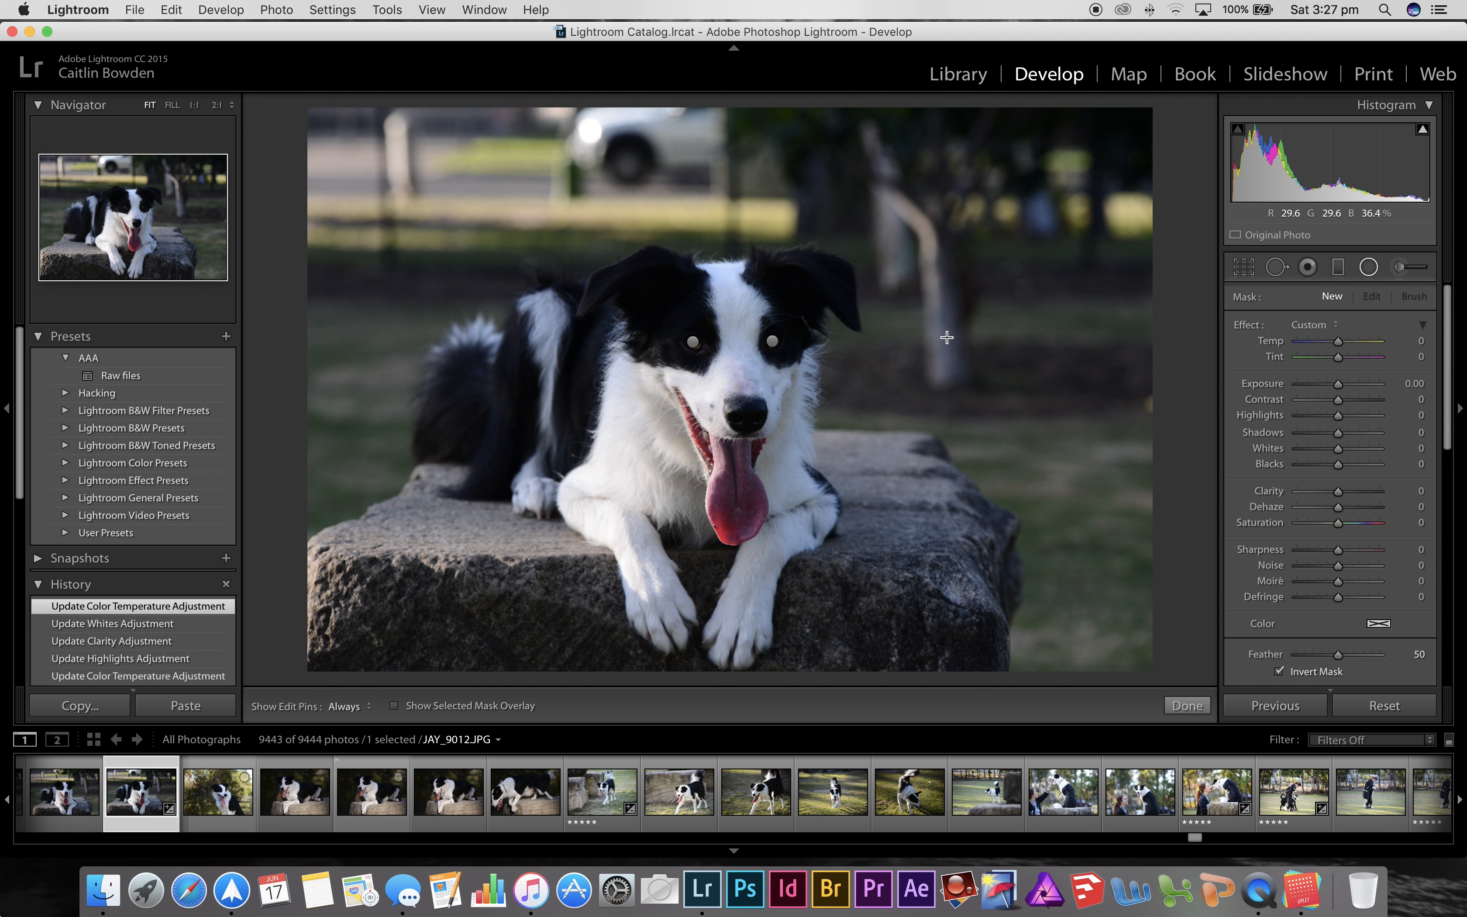
left_click_drag(947, 337, 1030, 503)
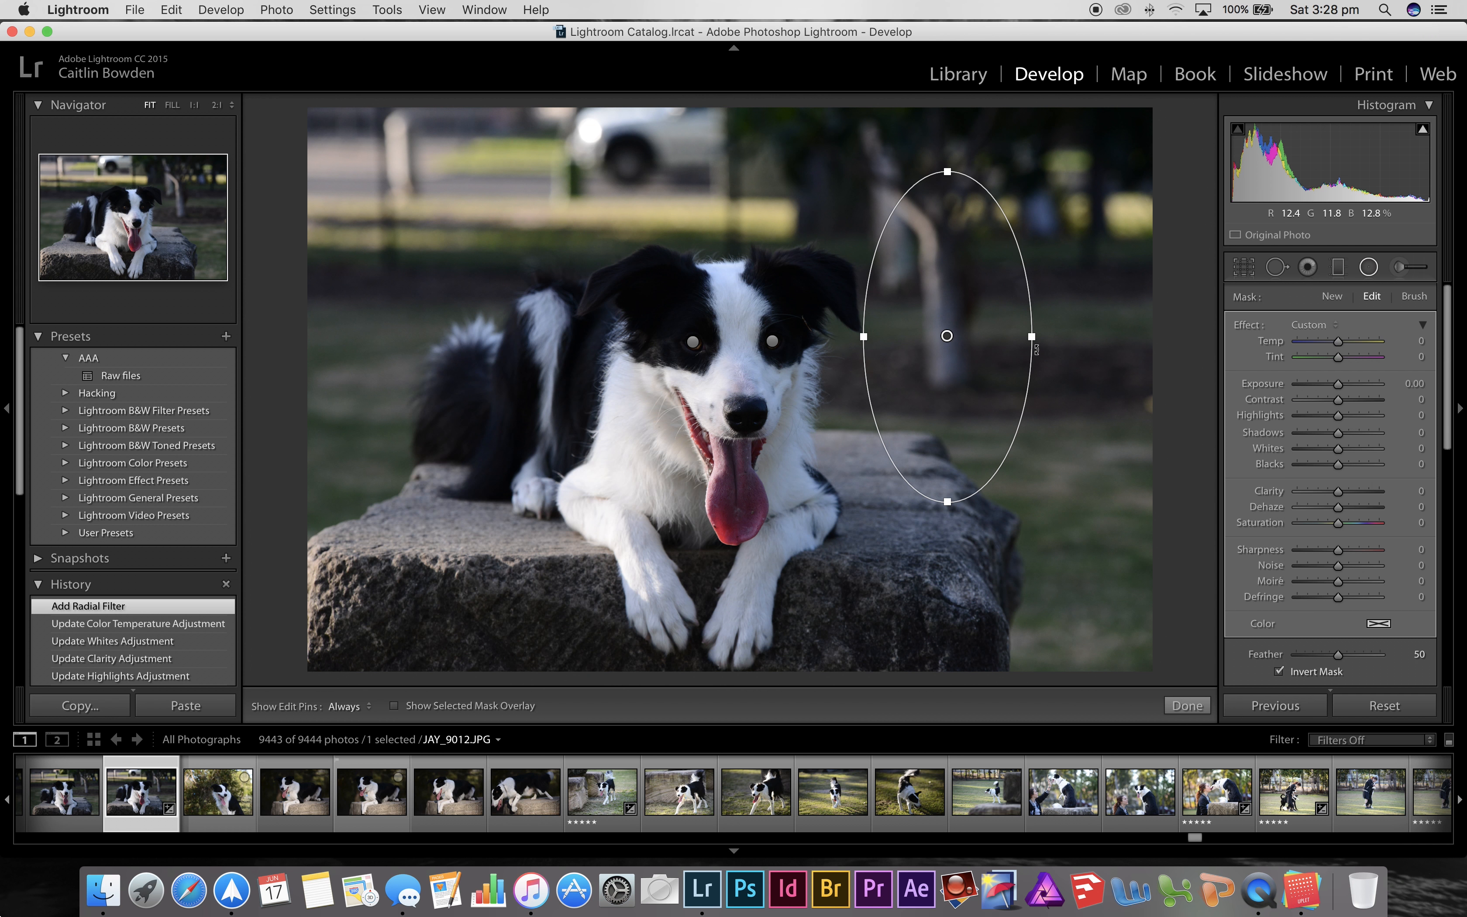
key("alt")
left_click_drag(1032, 335, 1083, 340)
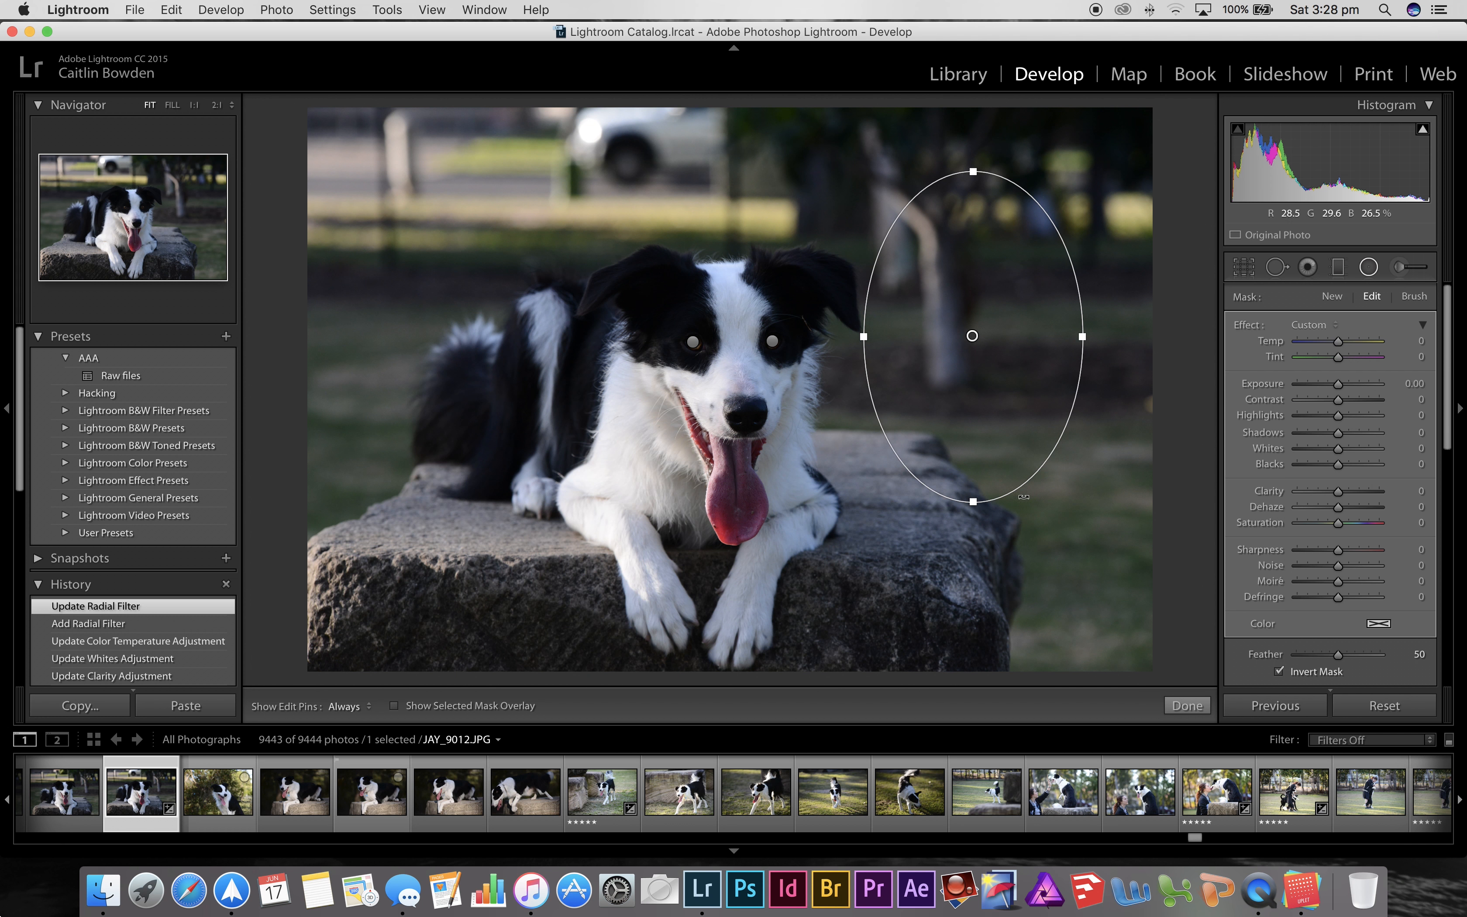
left_click_drag(975, 501, 990, 455)
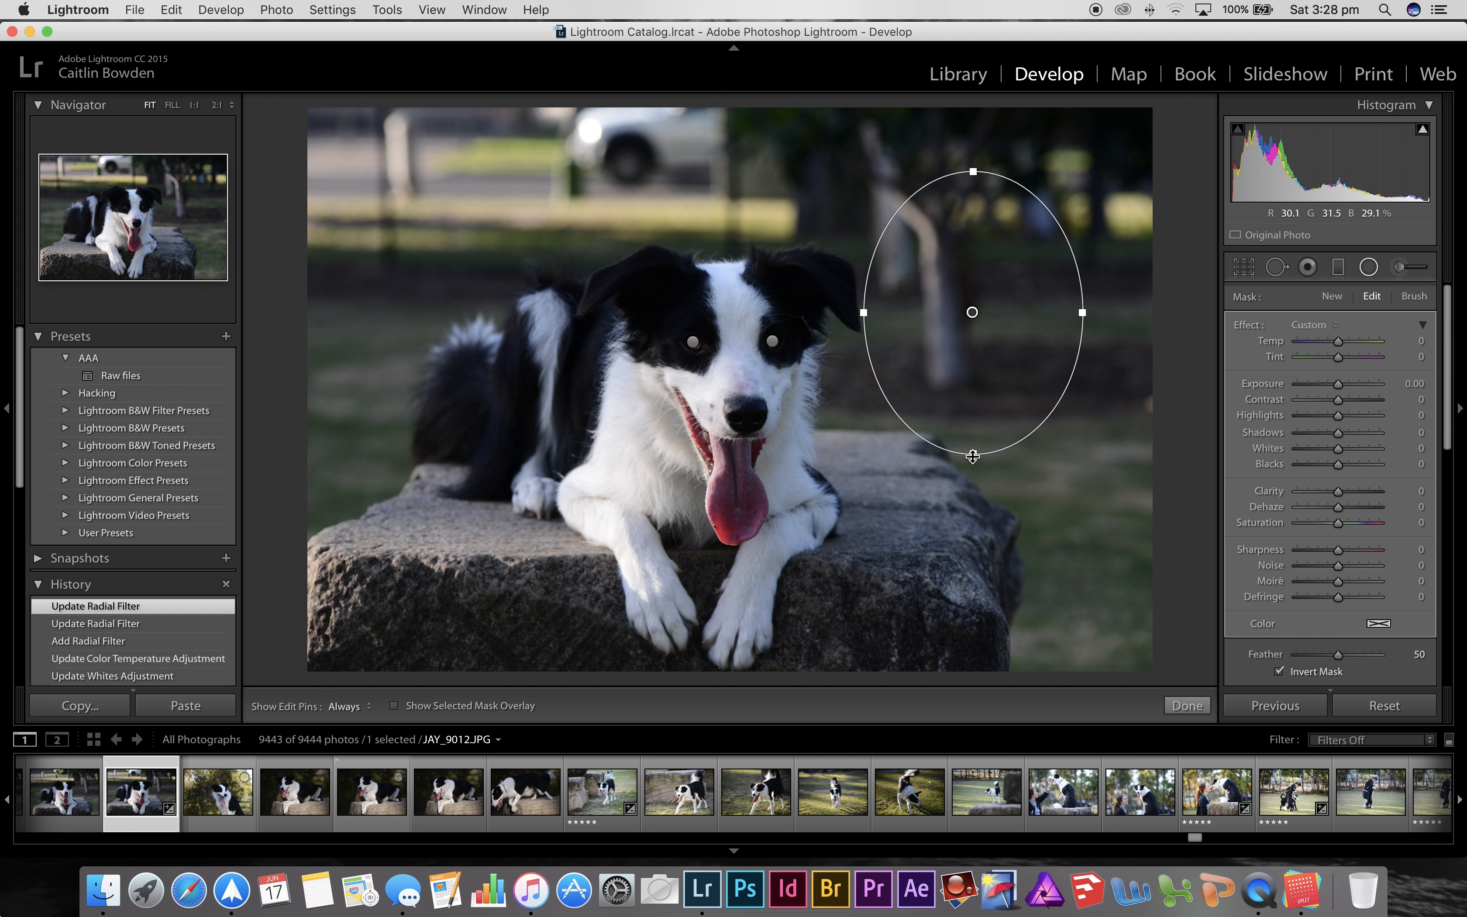
key("alt")
left_click_drag(972, 456, 975, 366)
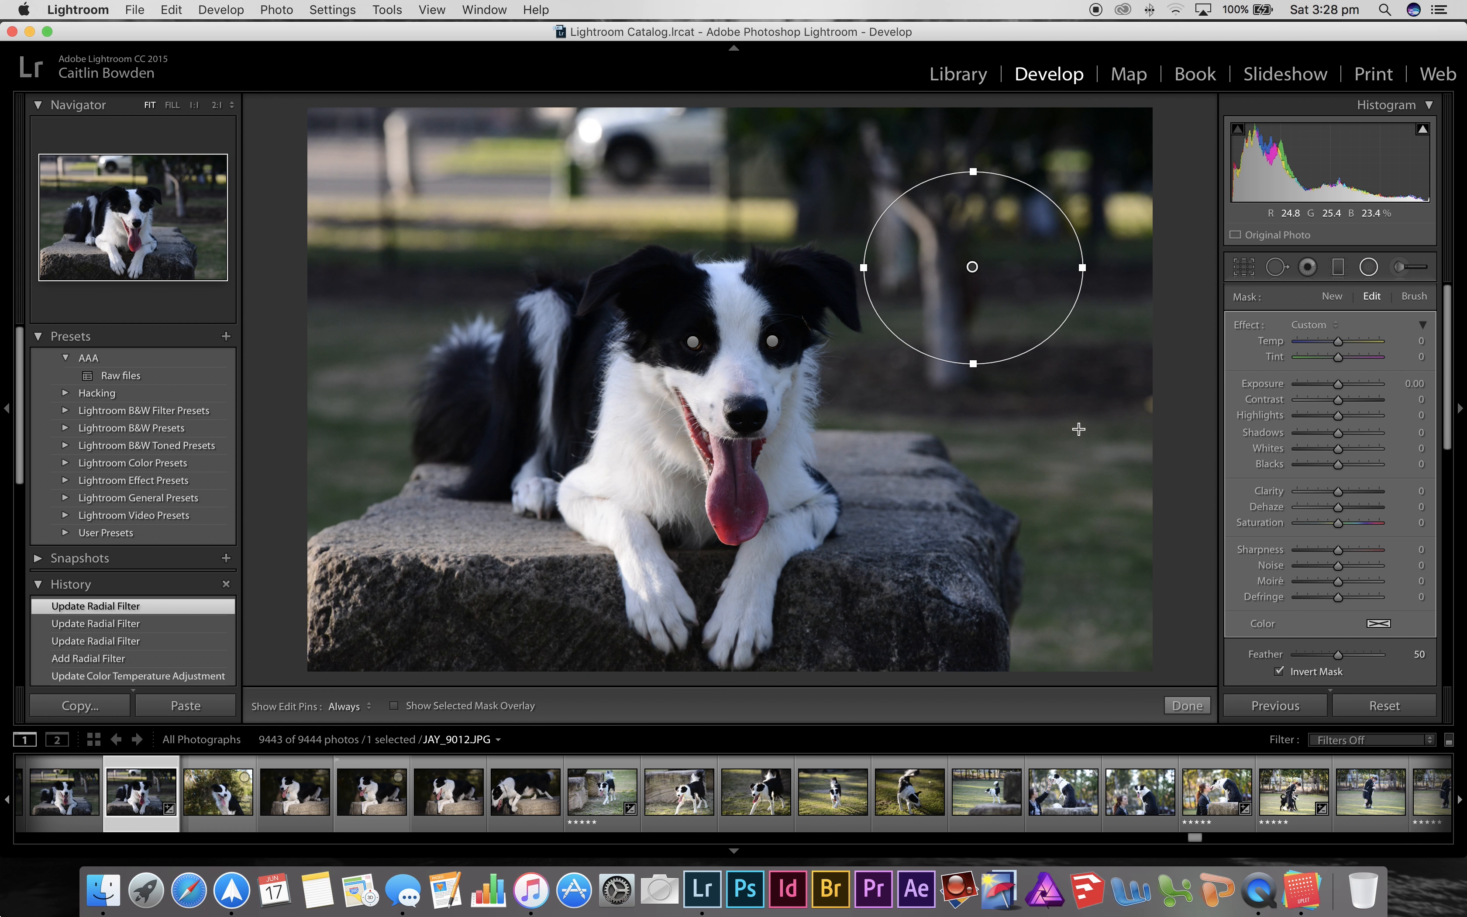
key("BackSpace")
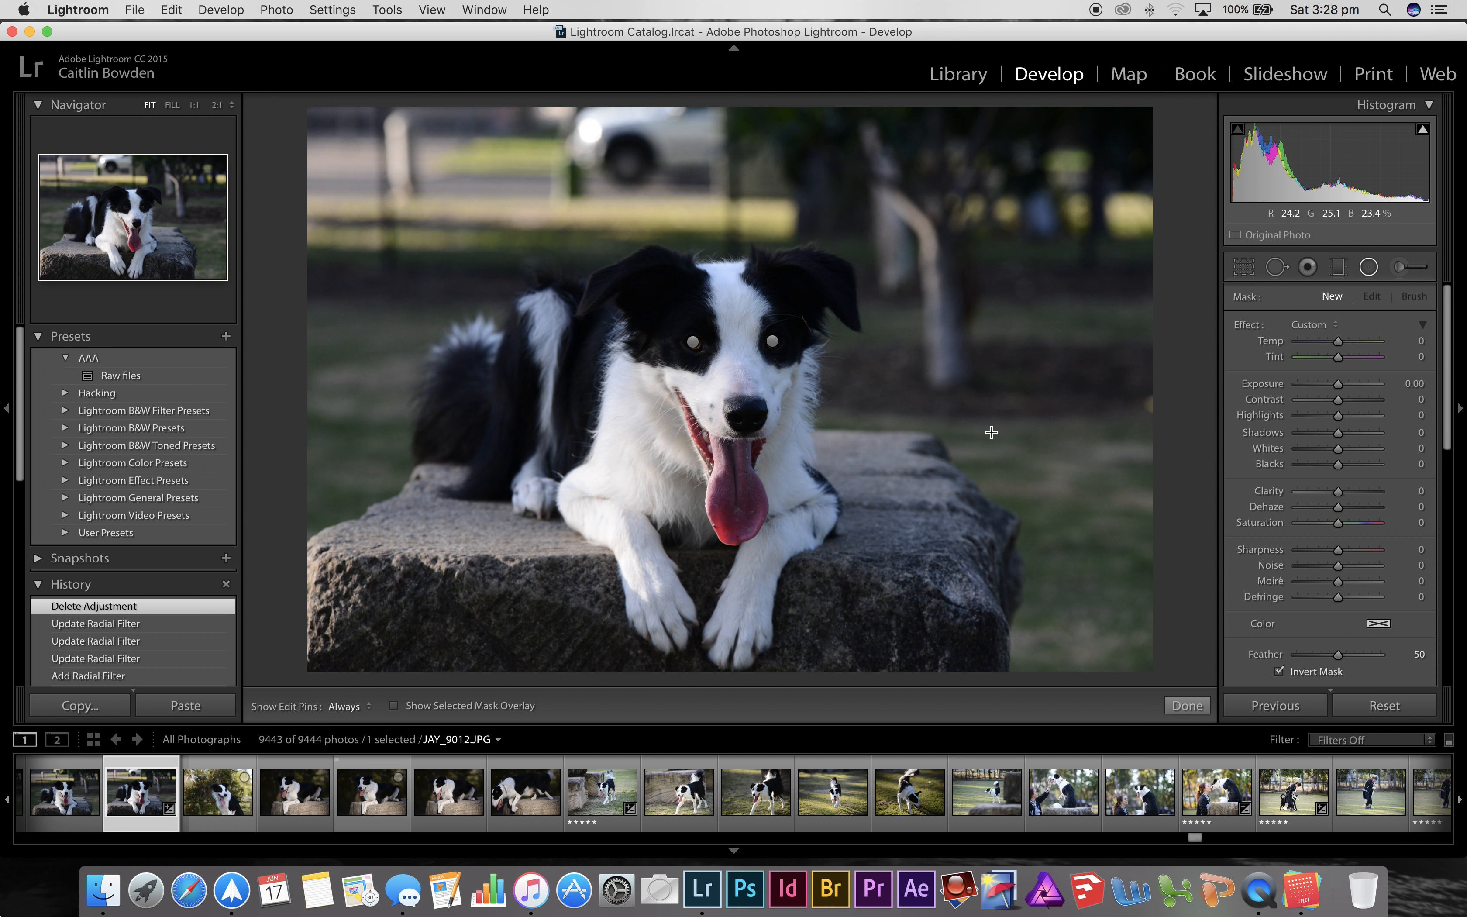
key("shift+m")
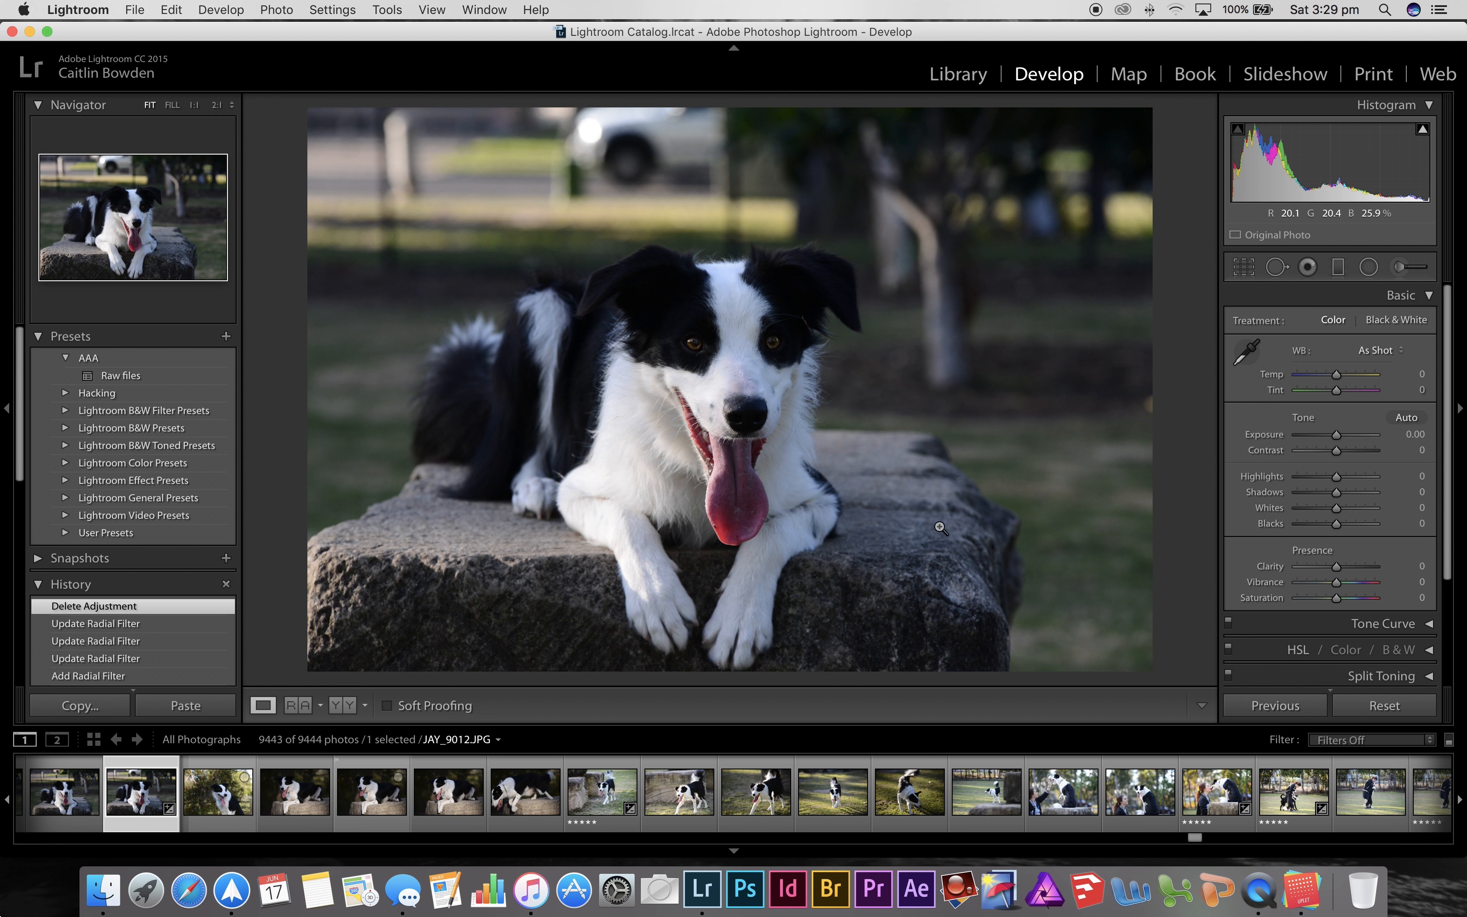
Step: Draw an upright oval radial filter over the tree trunk with its mask overlay shown and a feather of 24
left_click(1369, 267)
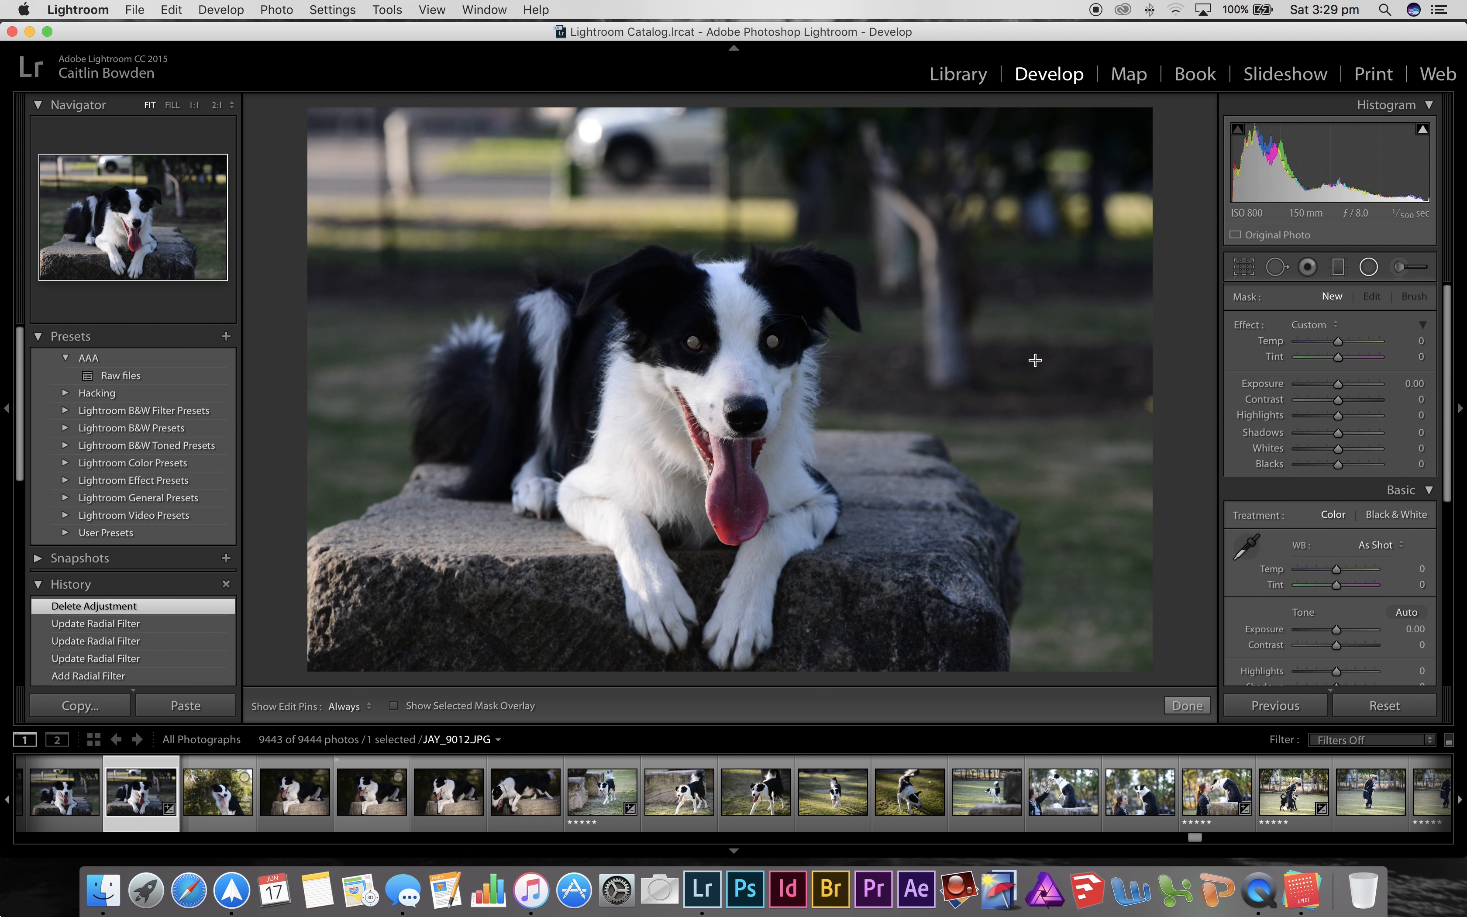
left_click_drag(968, 327, 1031, 437)
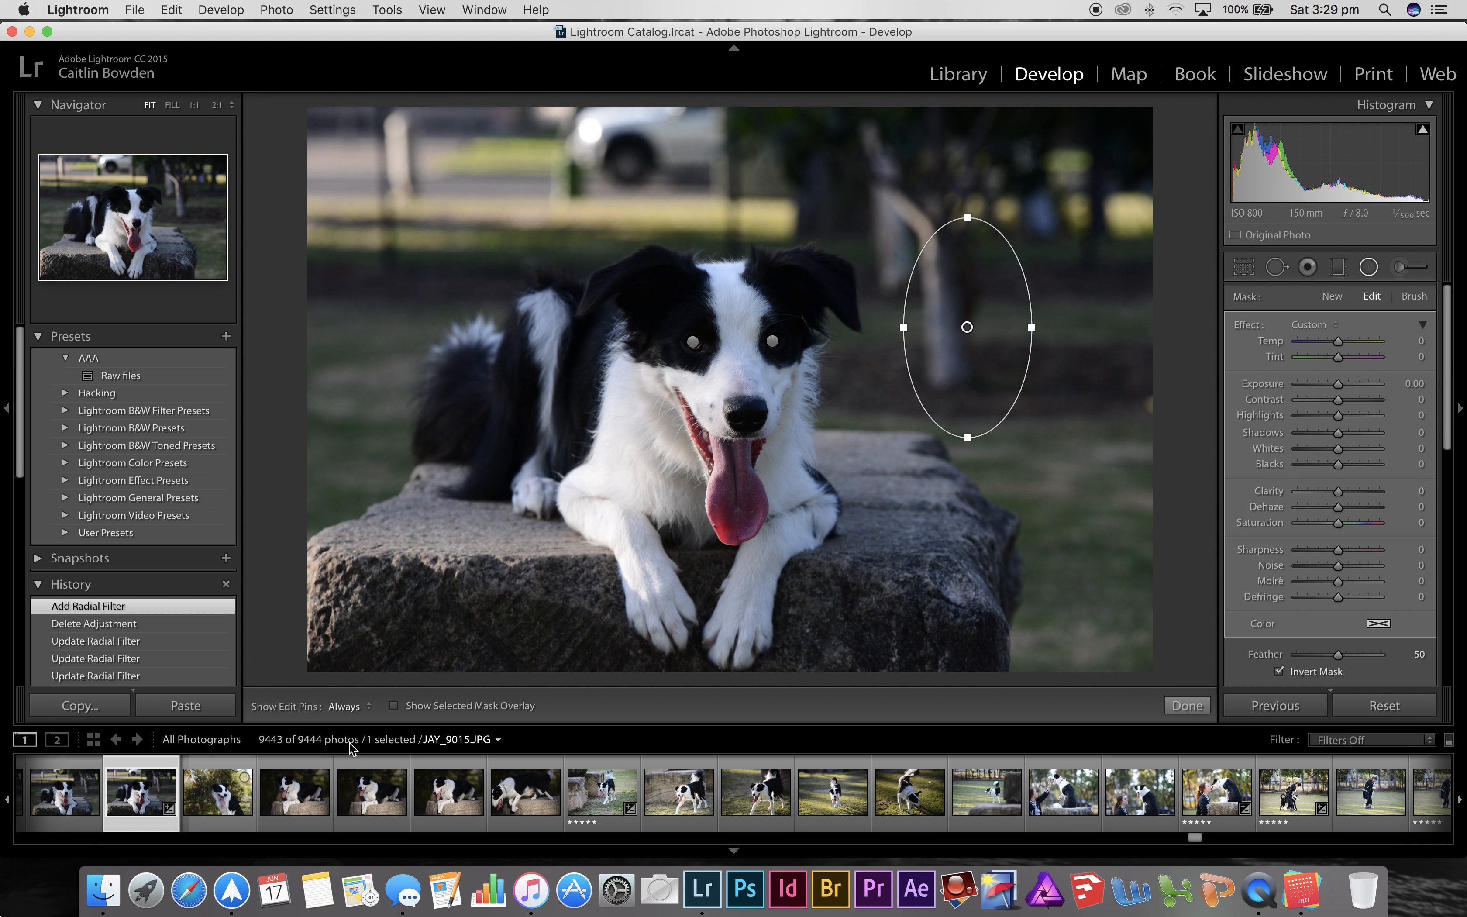
left_click(394, 706)
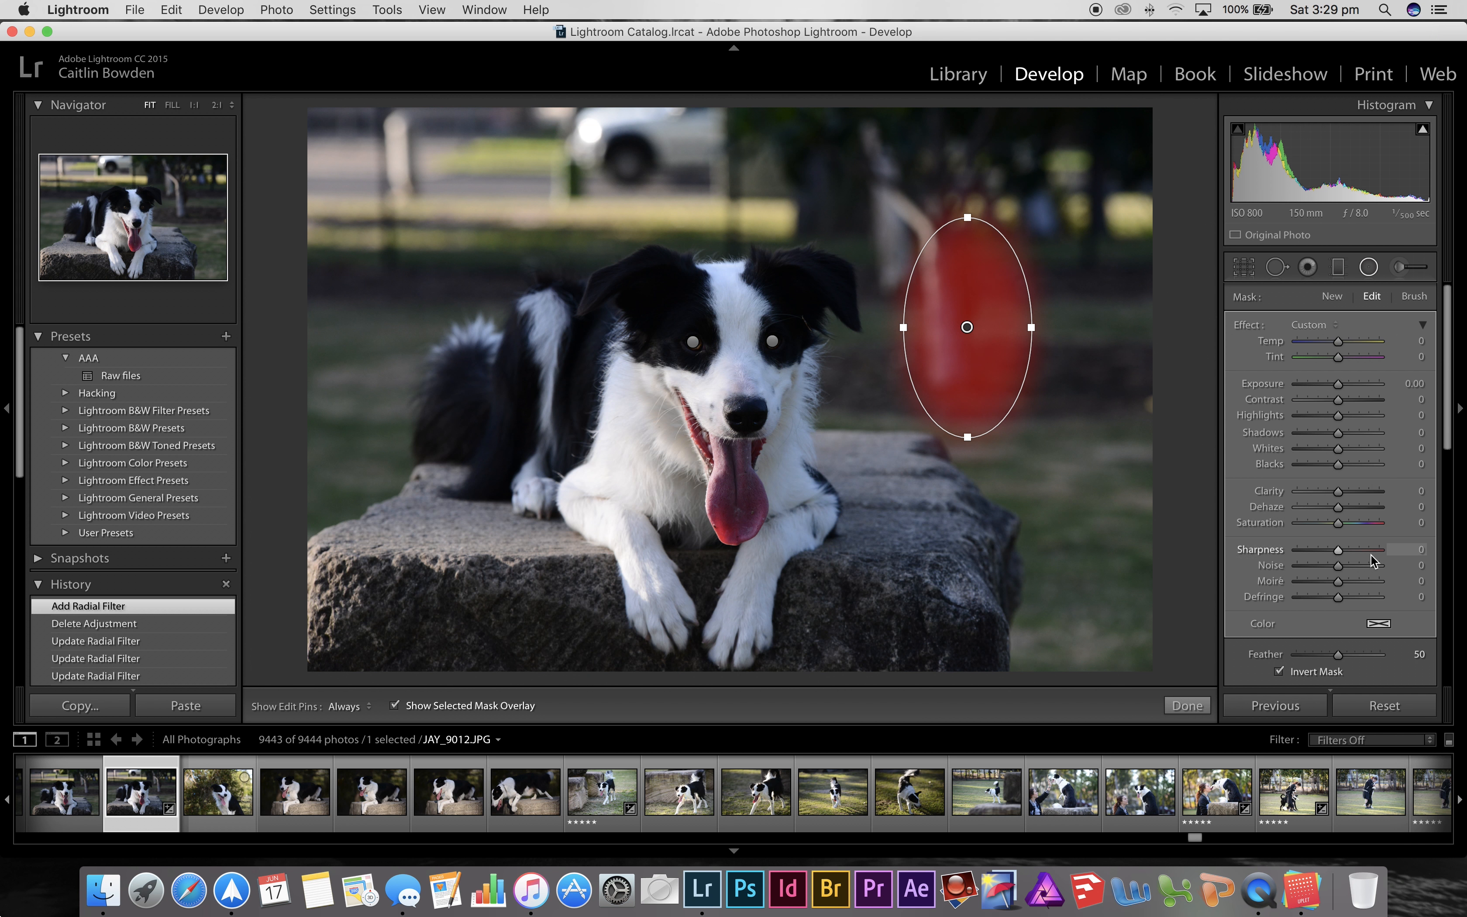
scroll(1448, 447, "down", 3)
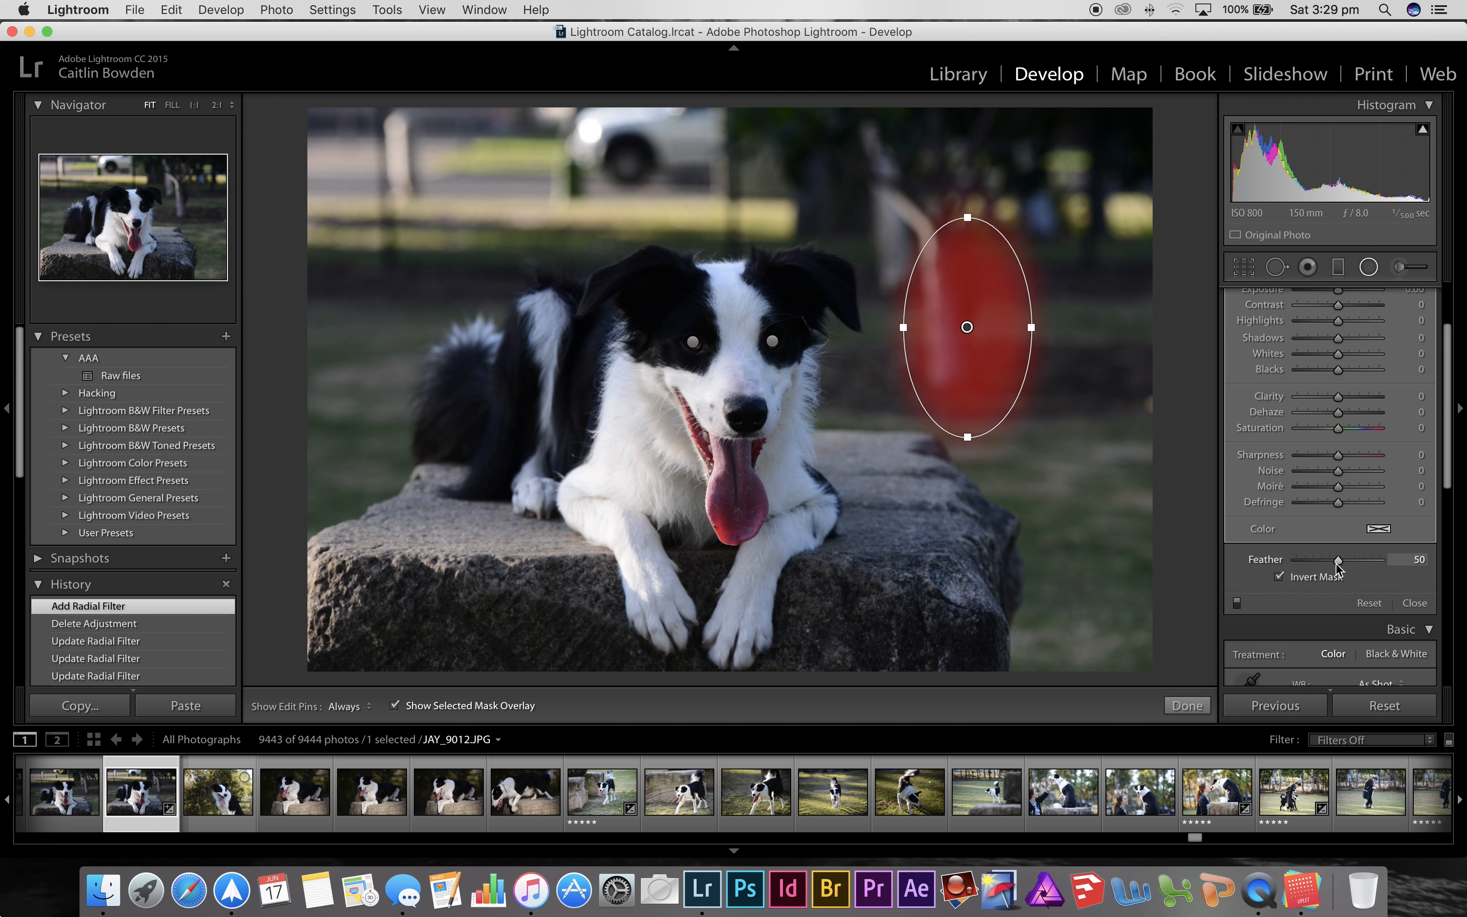
left_click_drag(1335, 561, 1315, 561)
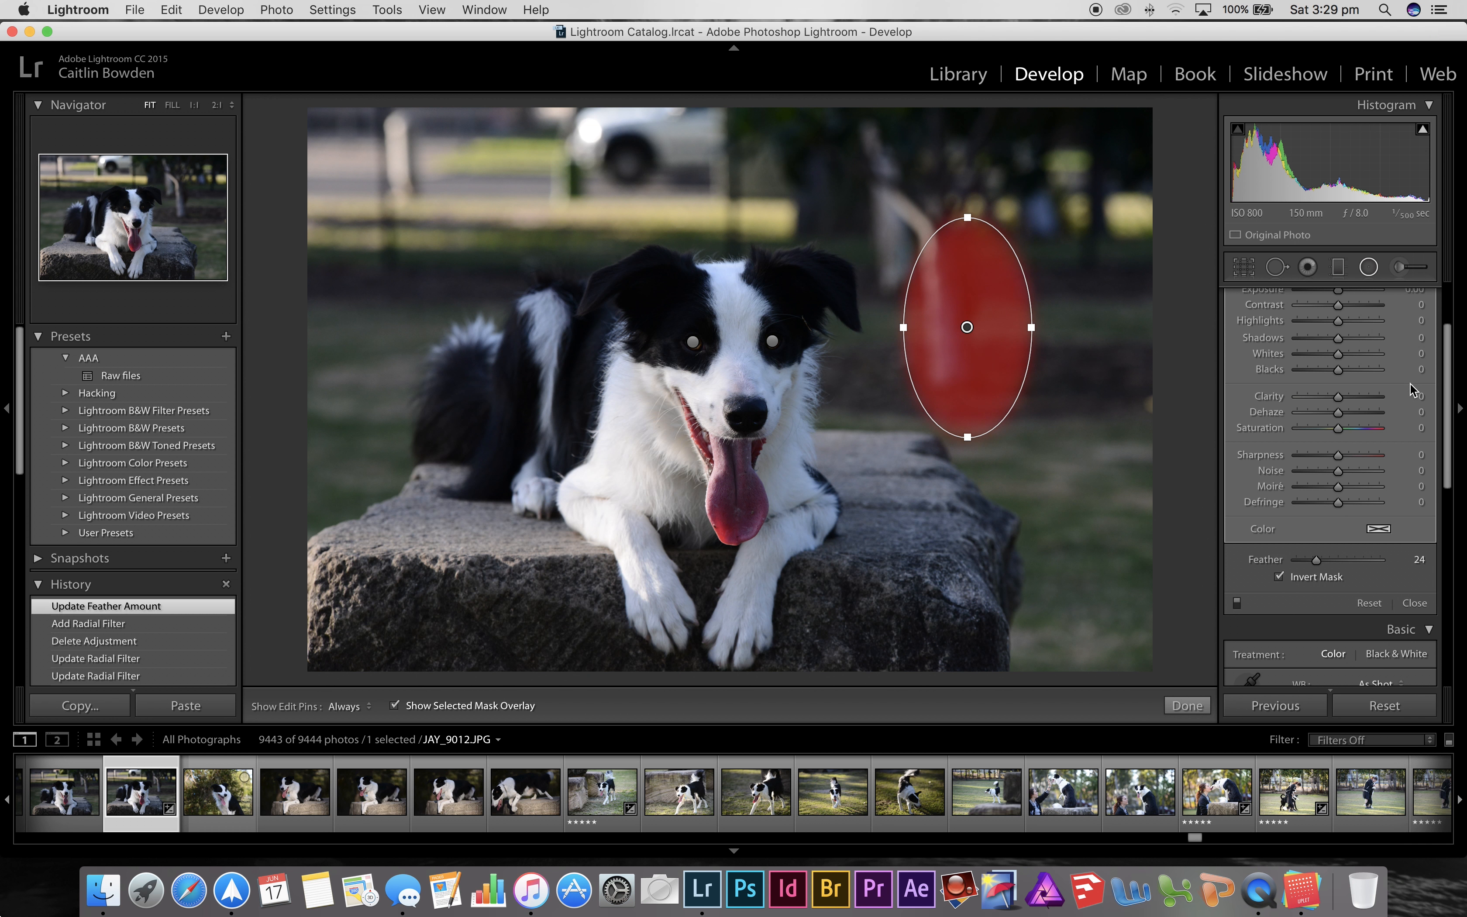
Step: Switch the tree's radial filter to mask brushing and toggle the brush between adding and erasing, ending on Erase
scroll(1409, 382, "up", 3)
left_click(1414, 296)
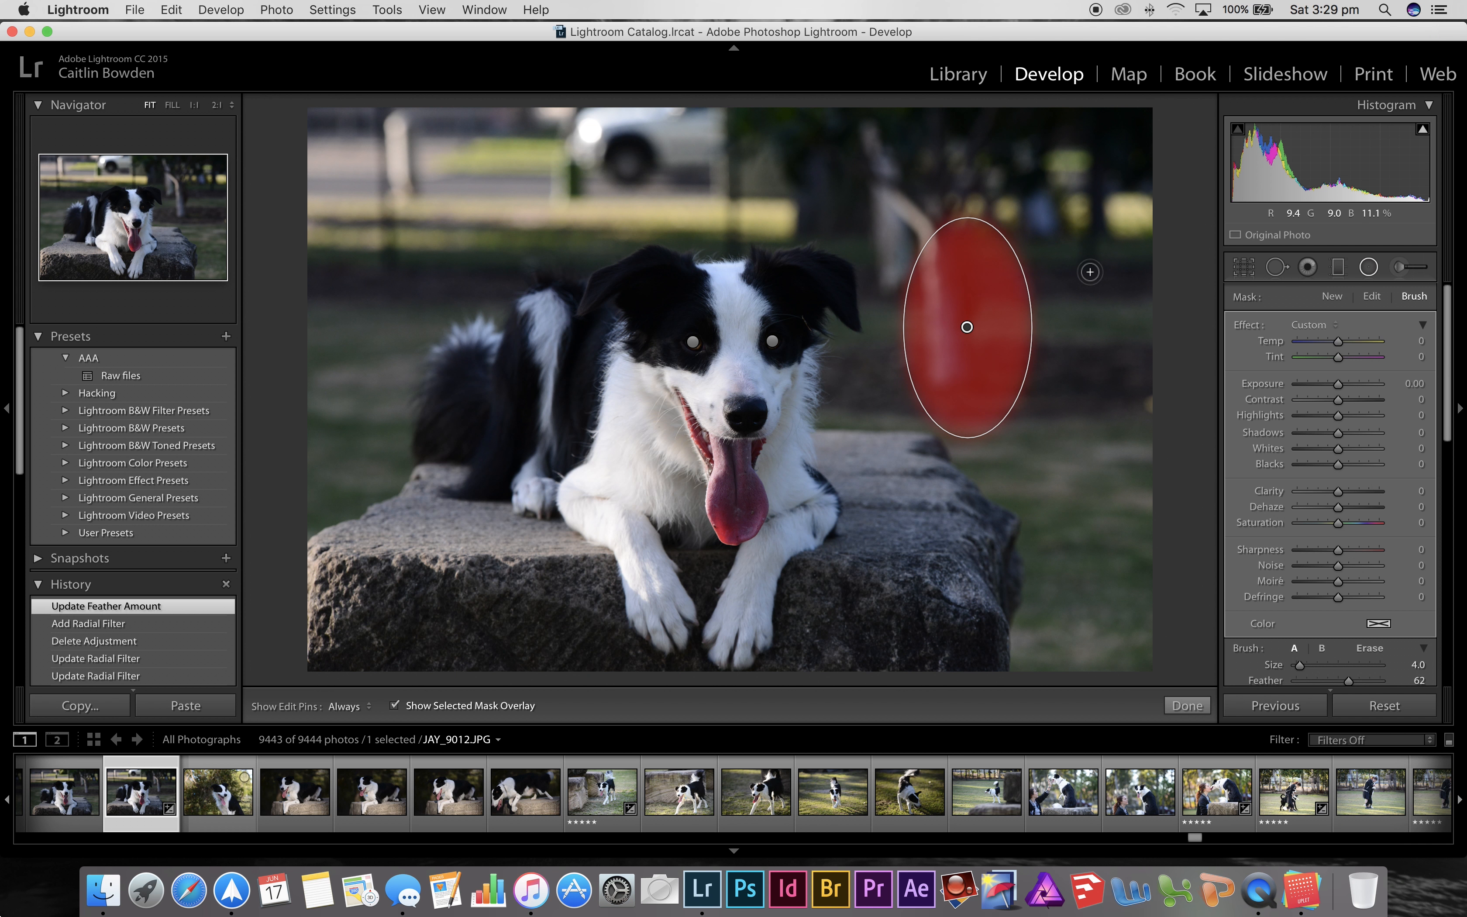
key("alt")
key("alt")
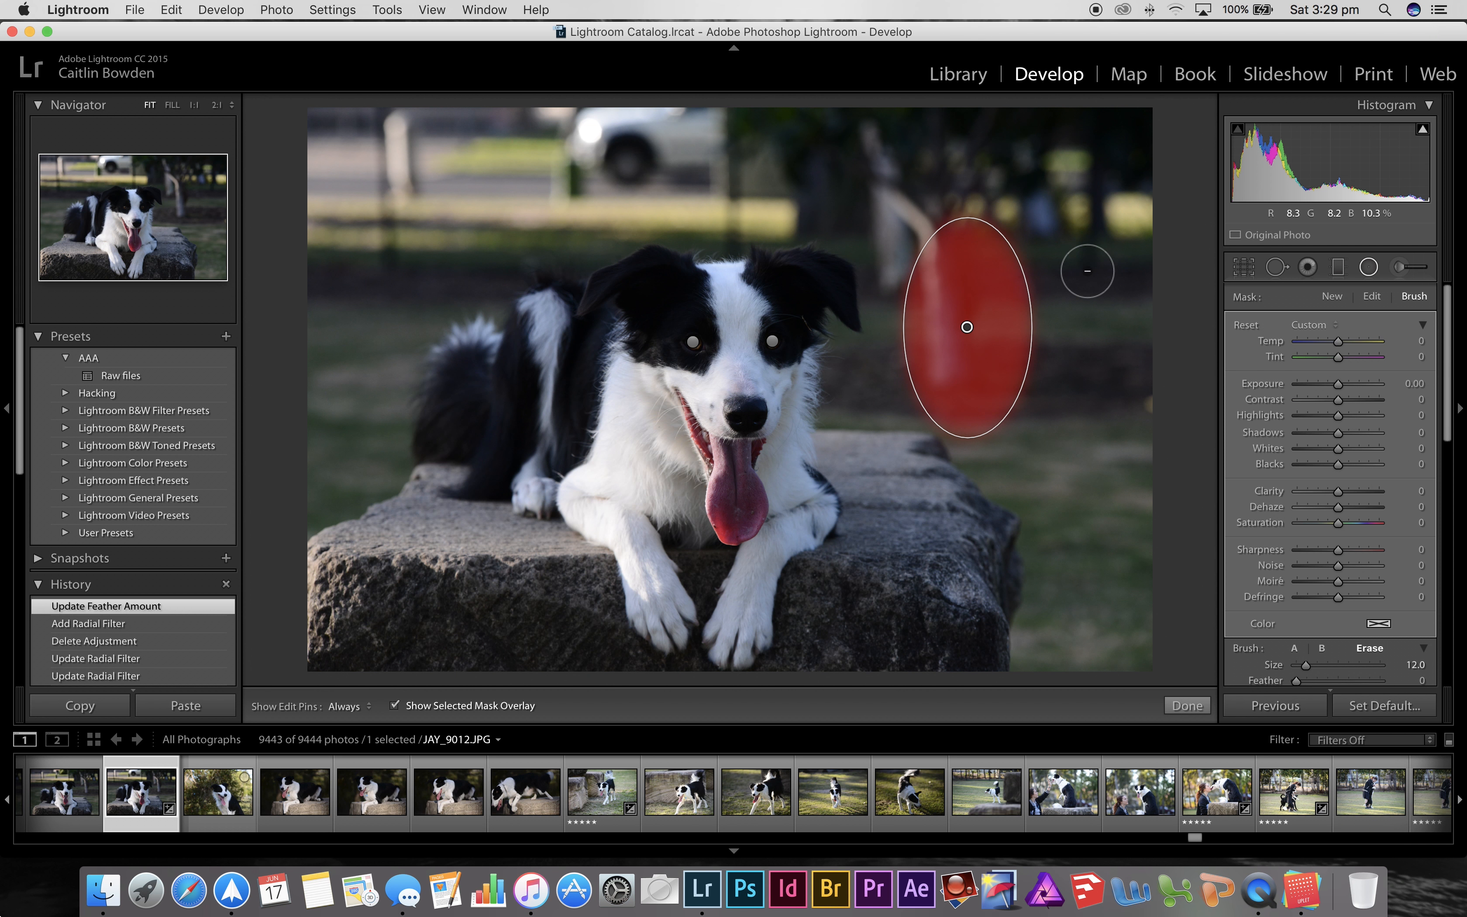
key("alt")
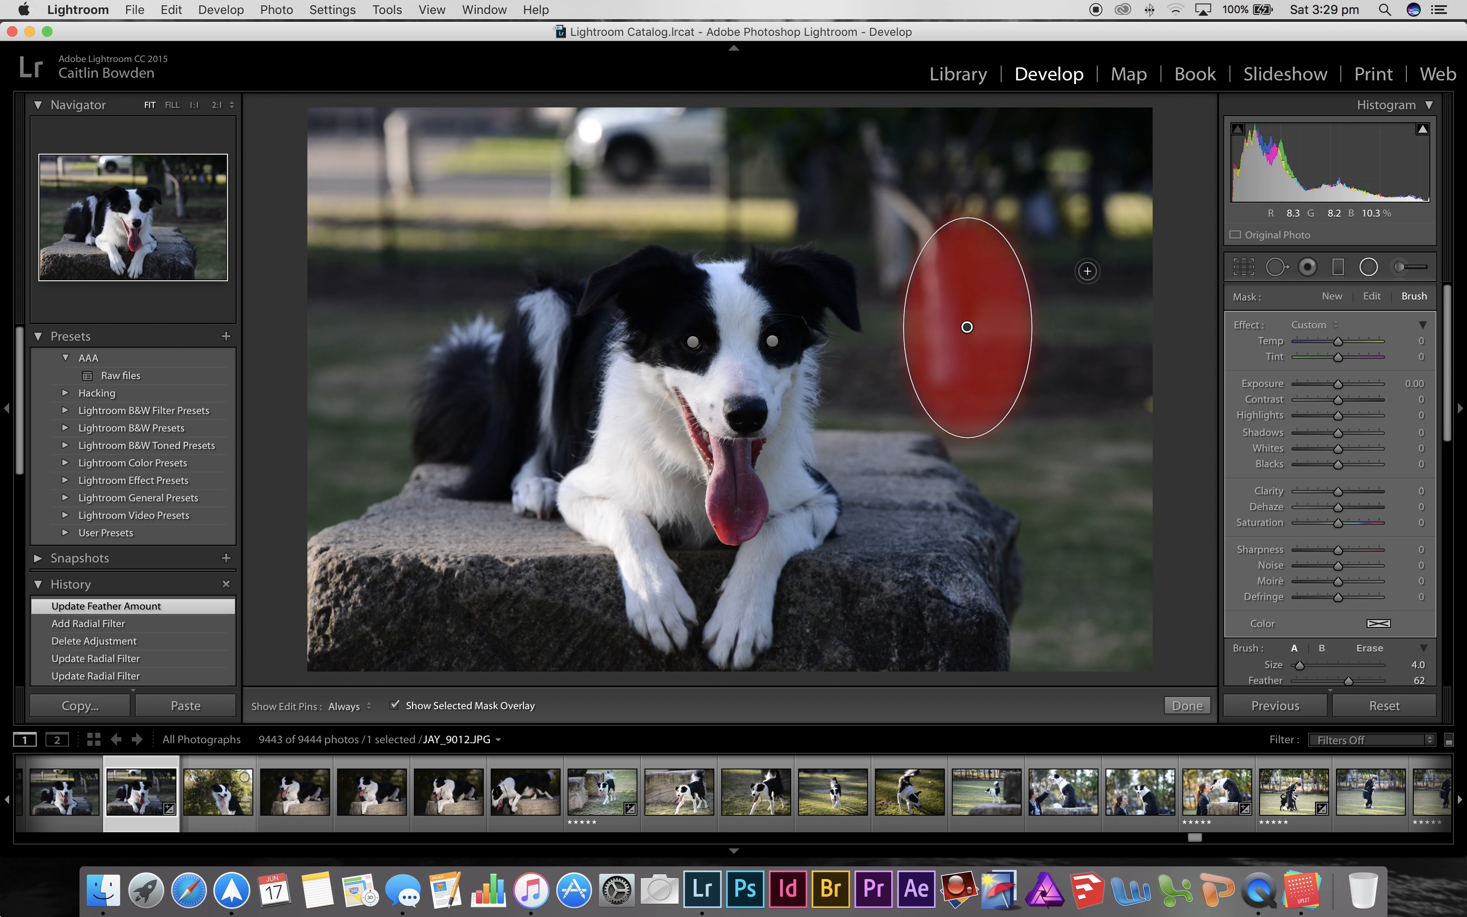
key("alt")
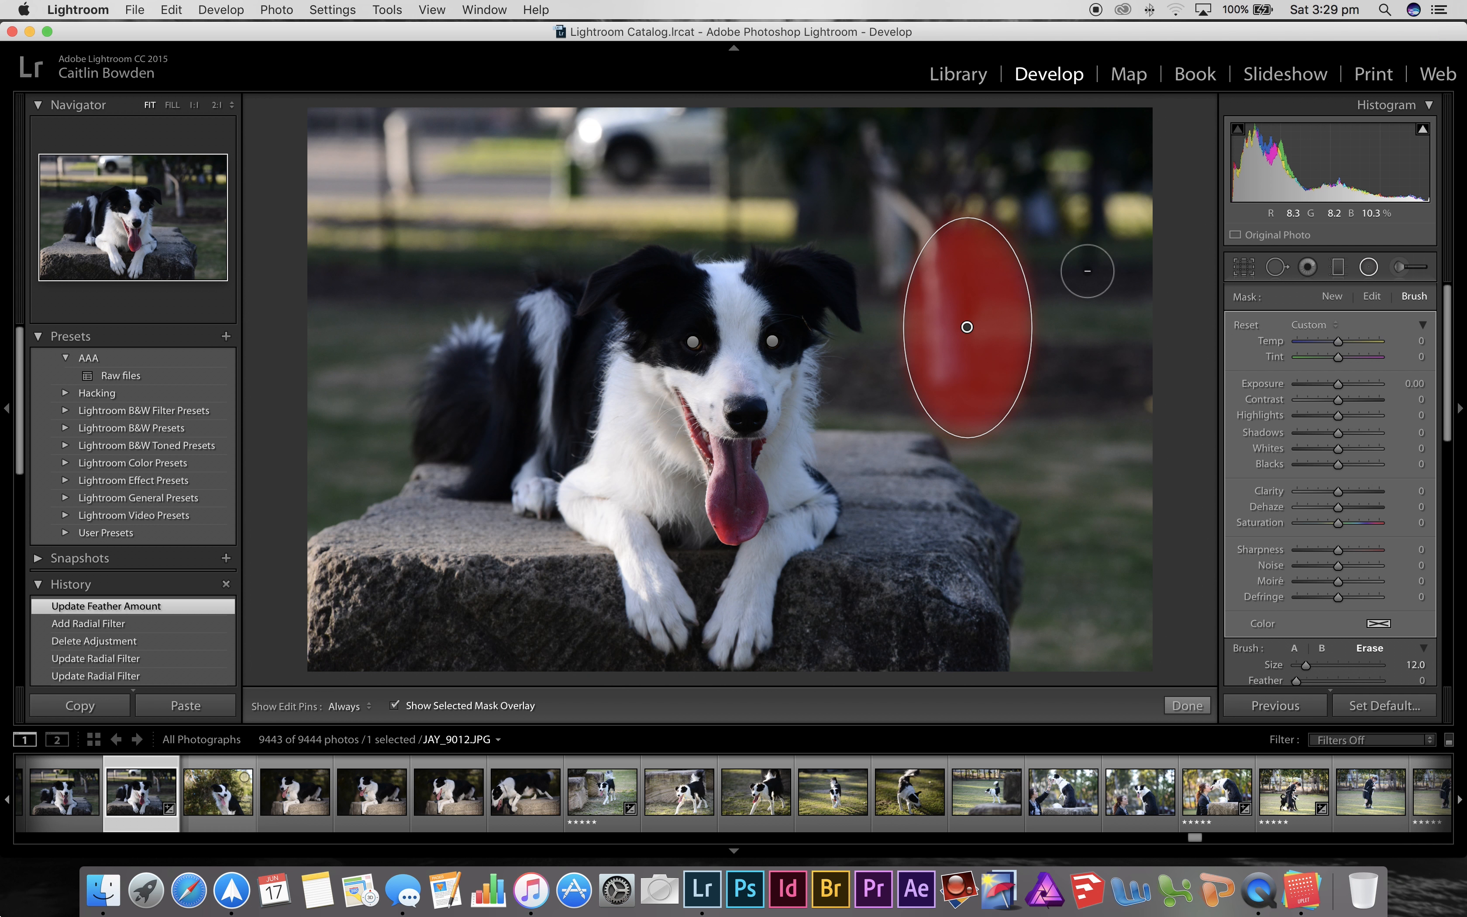
Step: Adjust the Erase brush size to 10.0
key("bracketleft")
key("bracketleft")
key("bracketleft")
key("bracketleft")
key("bracketleft")
key("bracketleft")
key("bracketleft")
key("bracketright")
key("bracketright")
key("bracketright")
key("bracketright")
key("bracketright")
Step: Erase the upper part of the tree's radial mask with the edit pins hidden, and turn off the mask overlay
key("h")
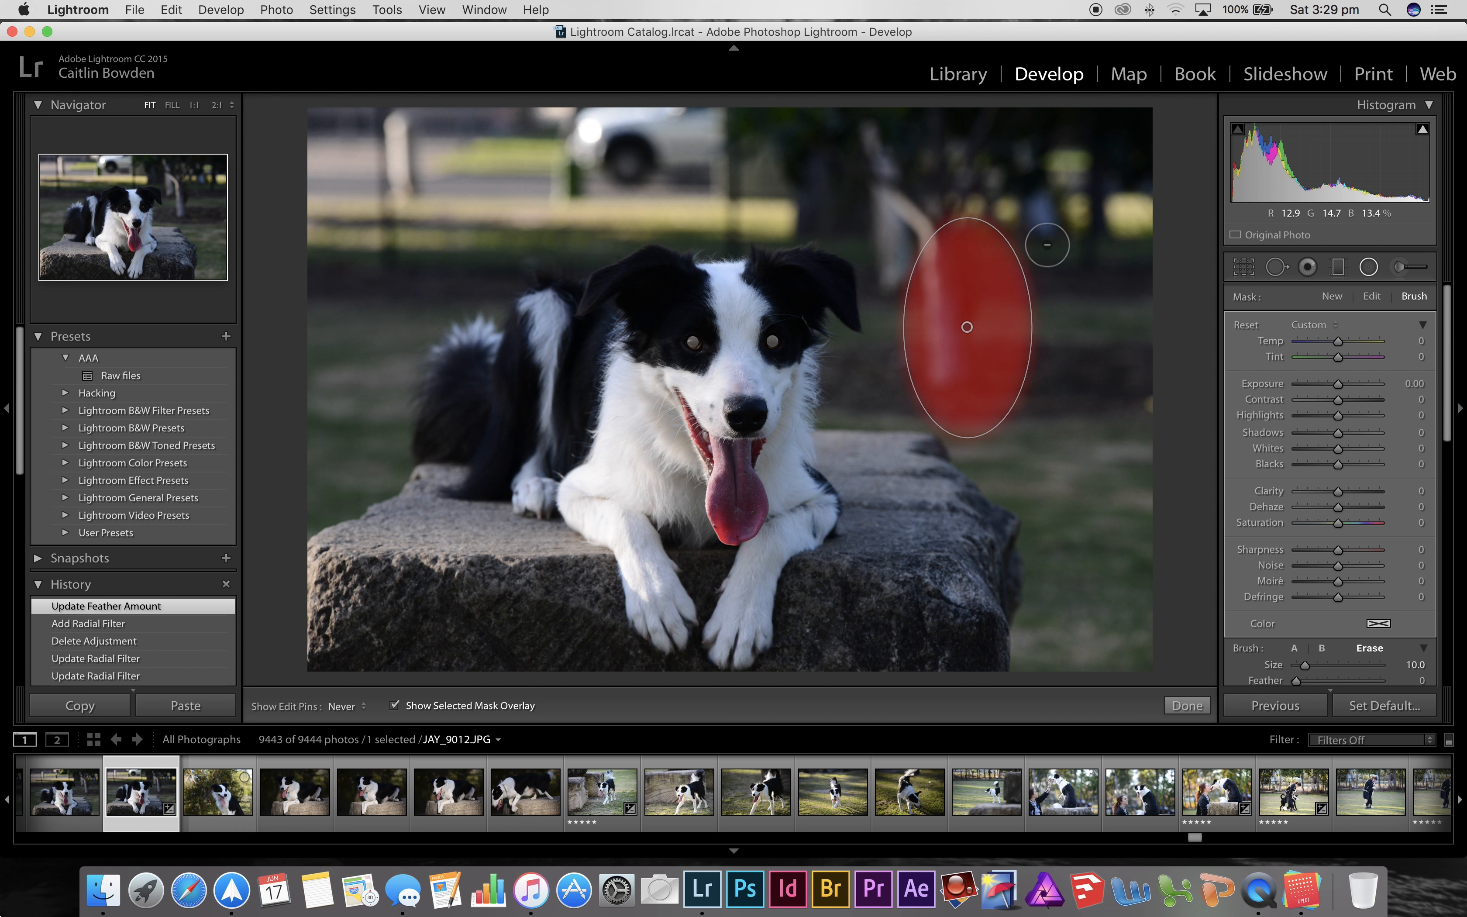
mouse_move(1047, 245)
left_mouse_down()
mouse_move(907, 240)
mouse_move(992, 218)
mouse_move(1020, 220)
mouse_move(1024, 254)
mouse_move(865, 249)
left_mouse_up()
key("h")
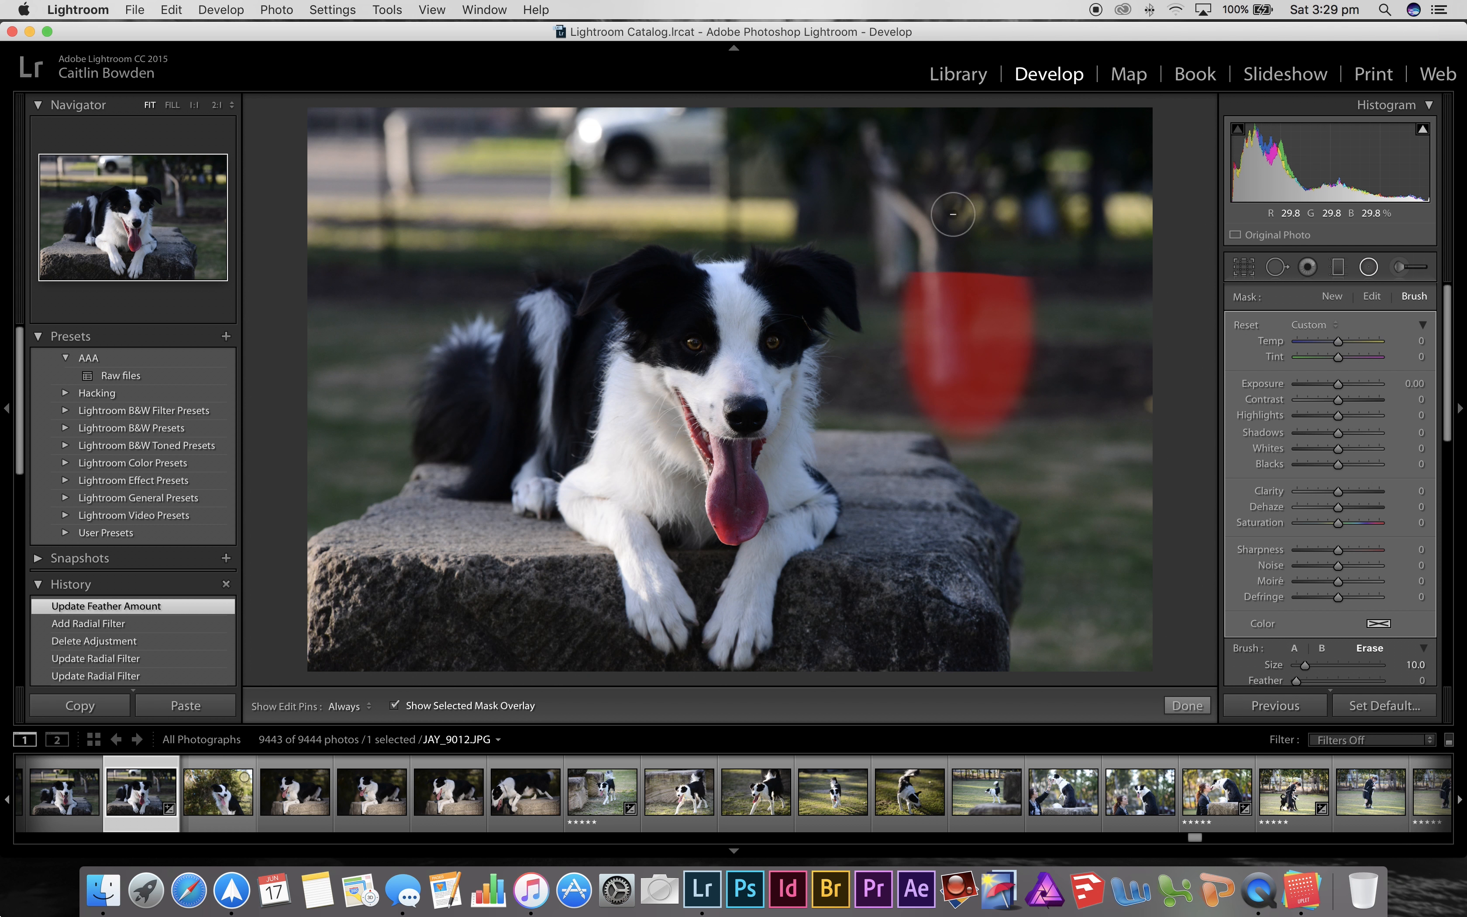
left_click_drag(952, 214, 970, 206)
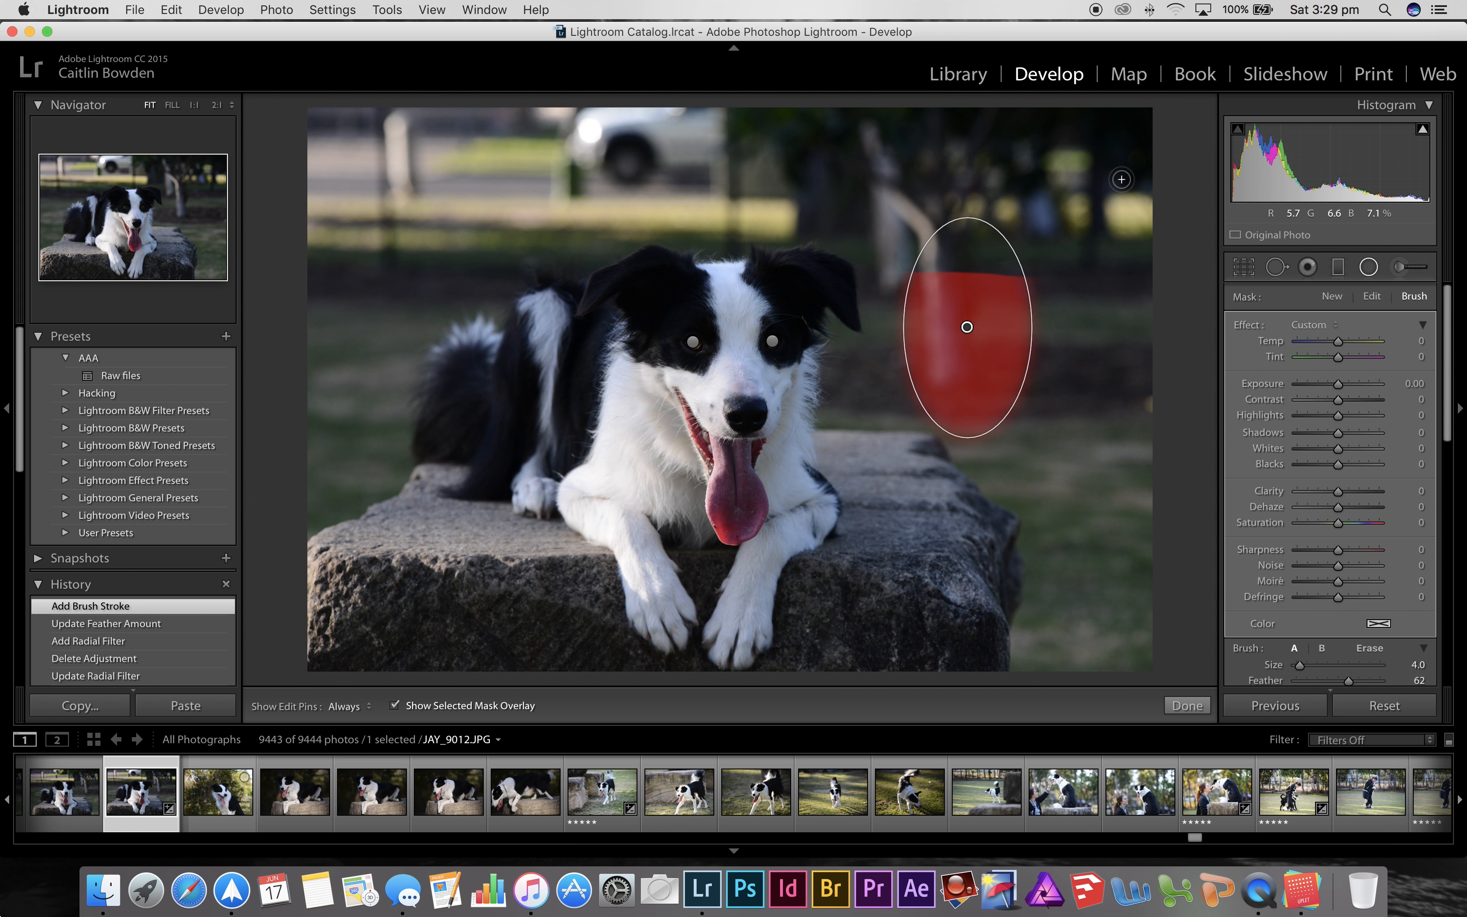
left_click(394, 705)
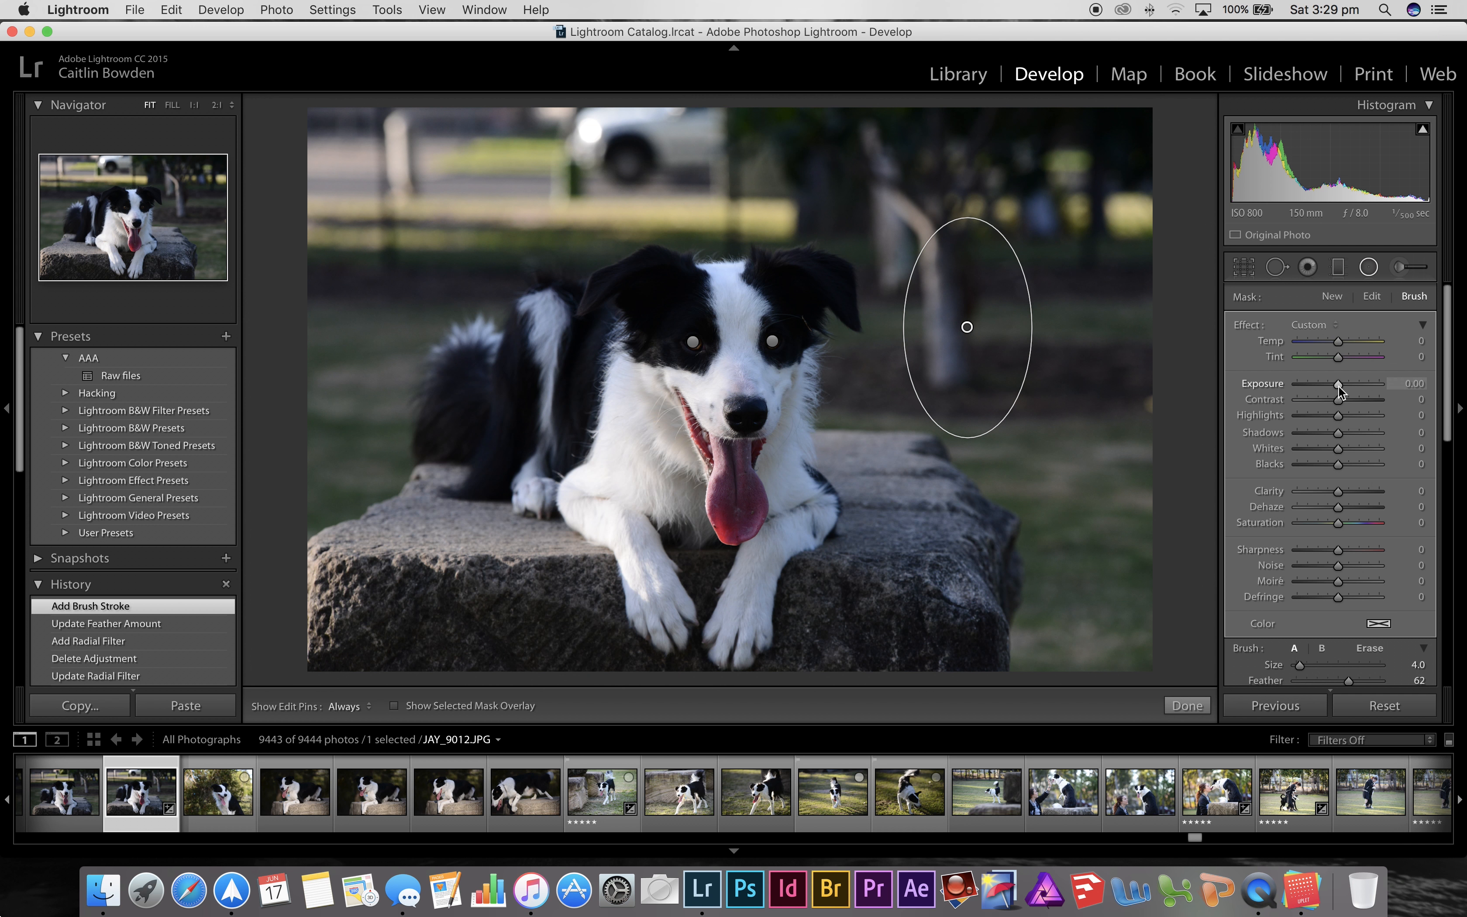
Step: Try an Exposure of 0.60 on the tree's radial filter and reset it to 0.00
mouse_move(1339, 385)
left_mouse_down()
mouse_move(1305, 385)
mouse_move(1353, 388)
mouse_move(1338, 390)
left_mouse_up()
left_click_drag(1342, 394, 1345, 396)
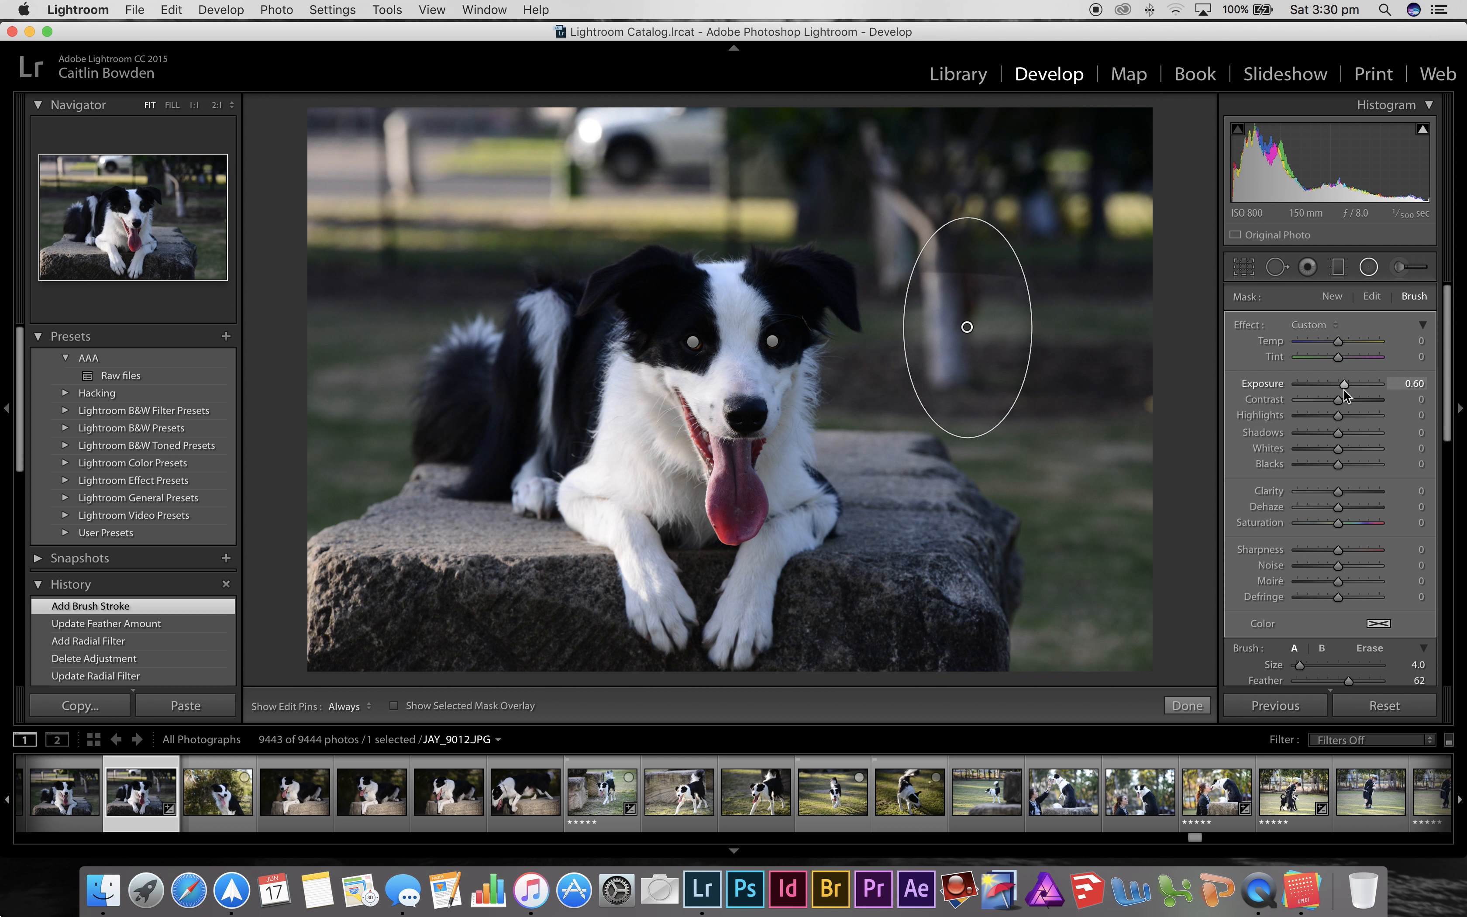
double_click(1344, 385)
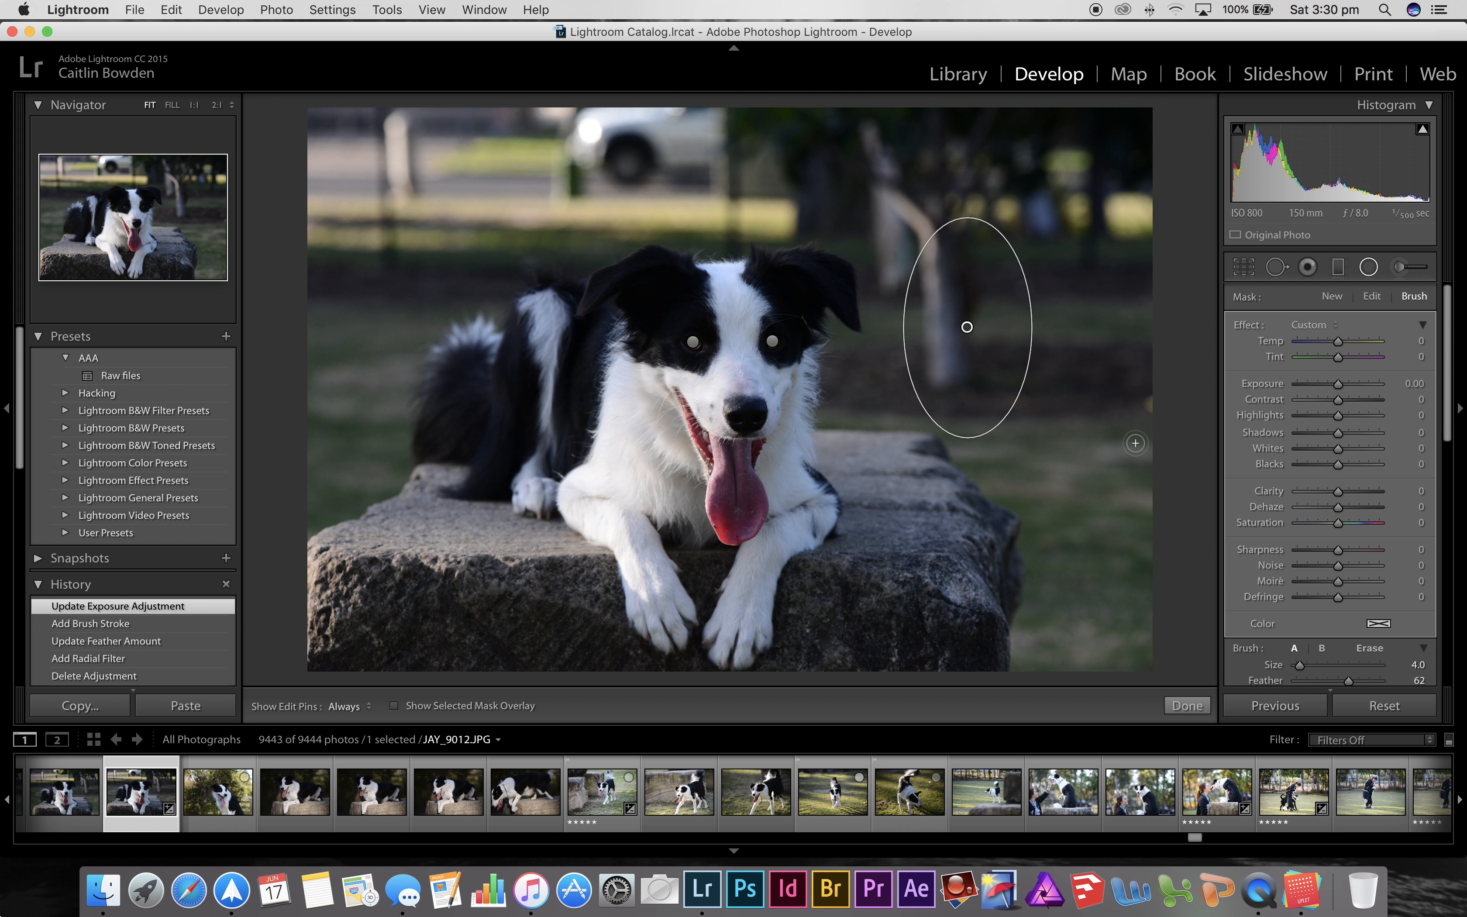
Step: Delete the radial filter over the tree trunk and leave the Radial Filter tool
key("Delete")
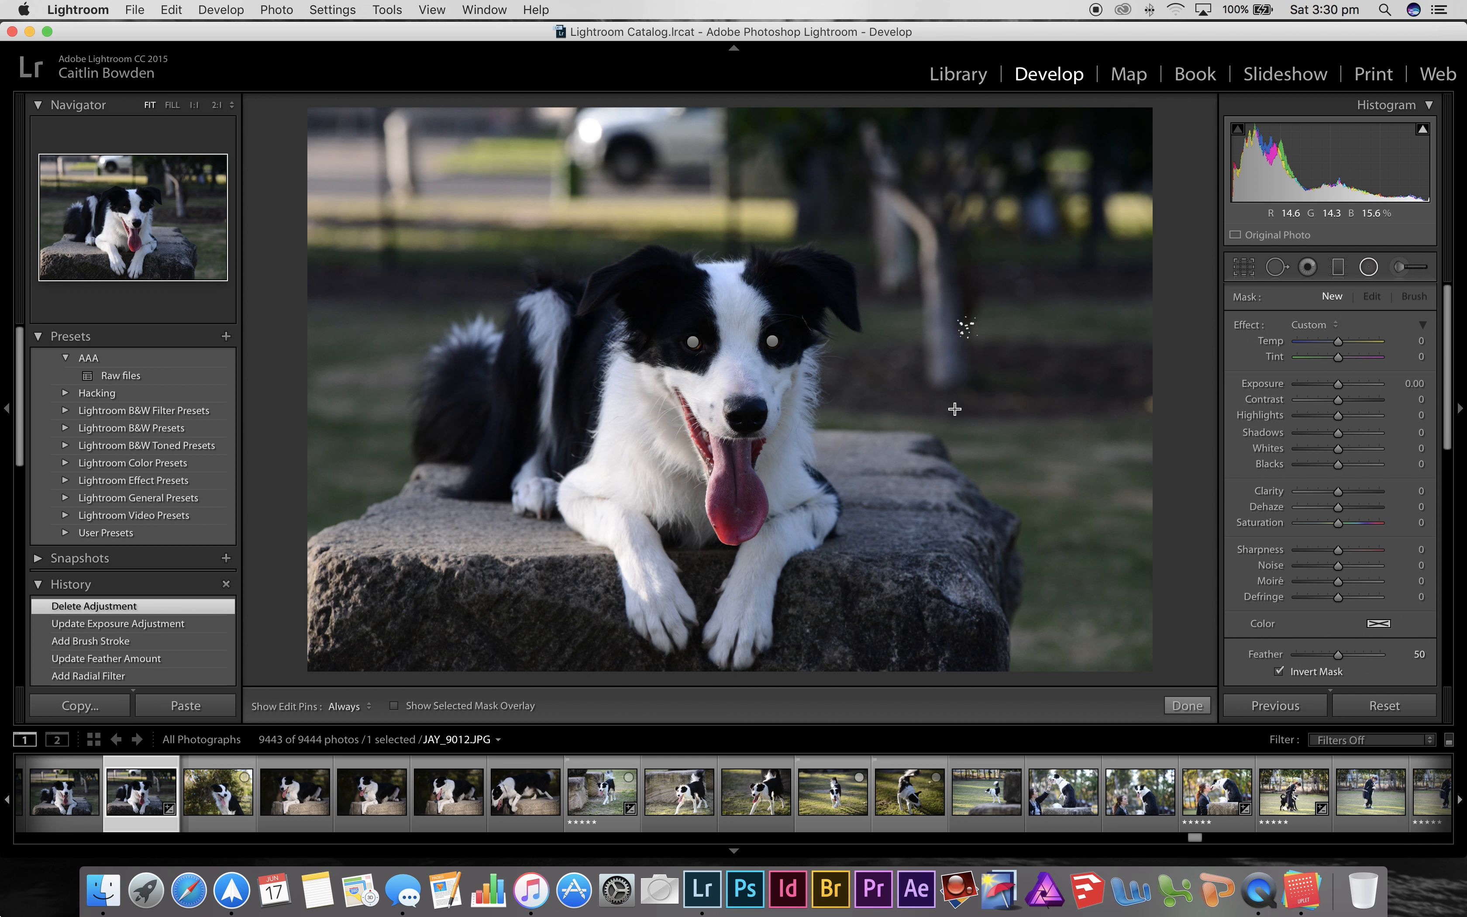
key("shift+m")
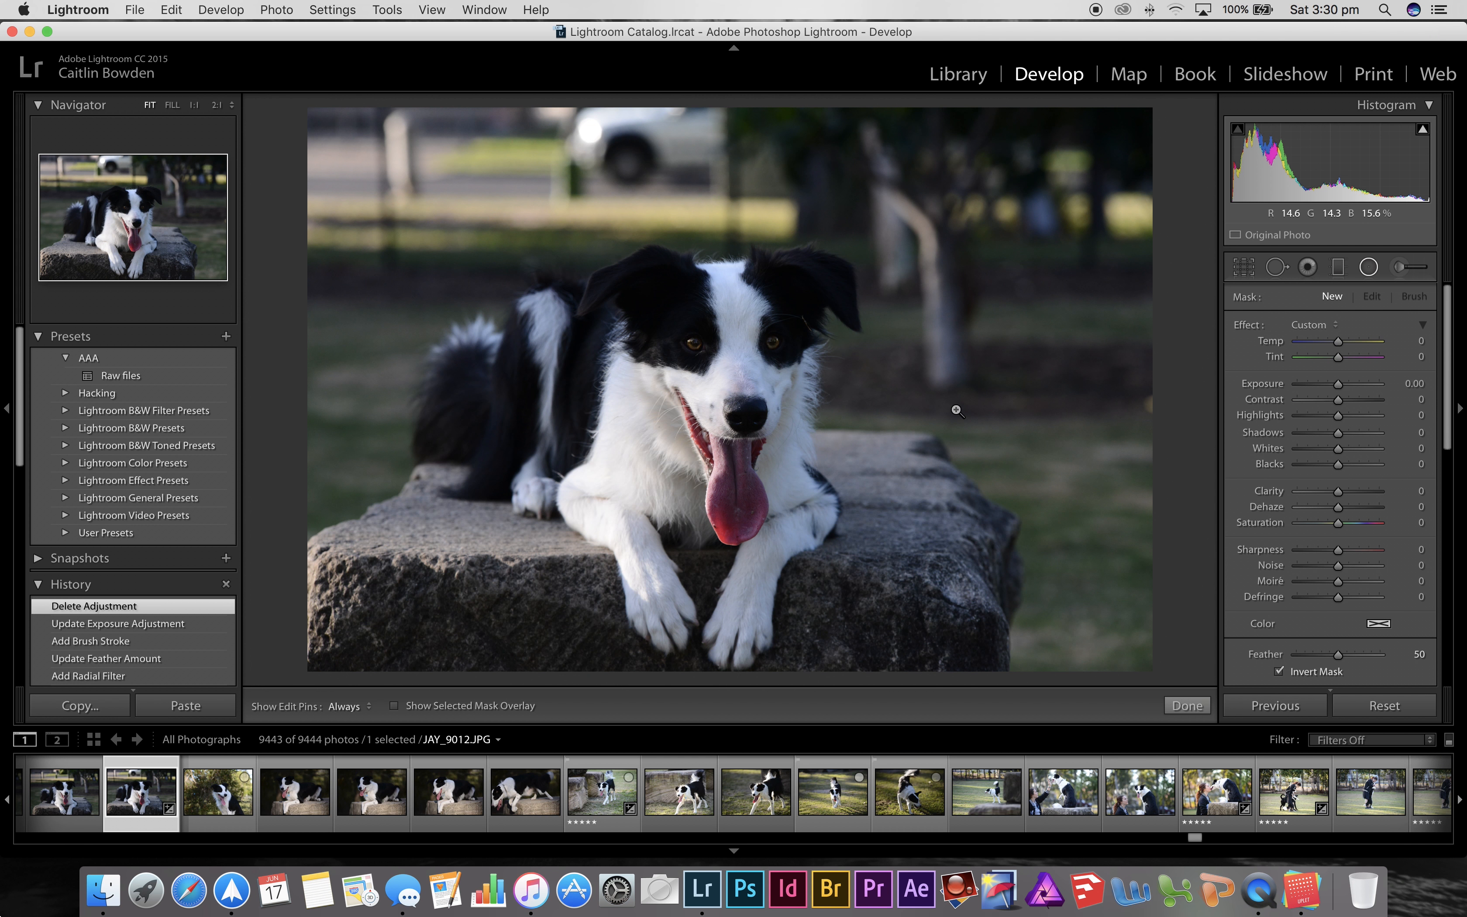